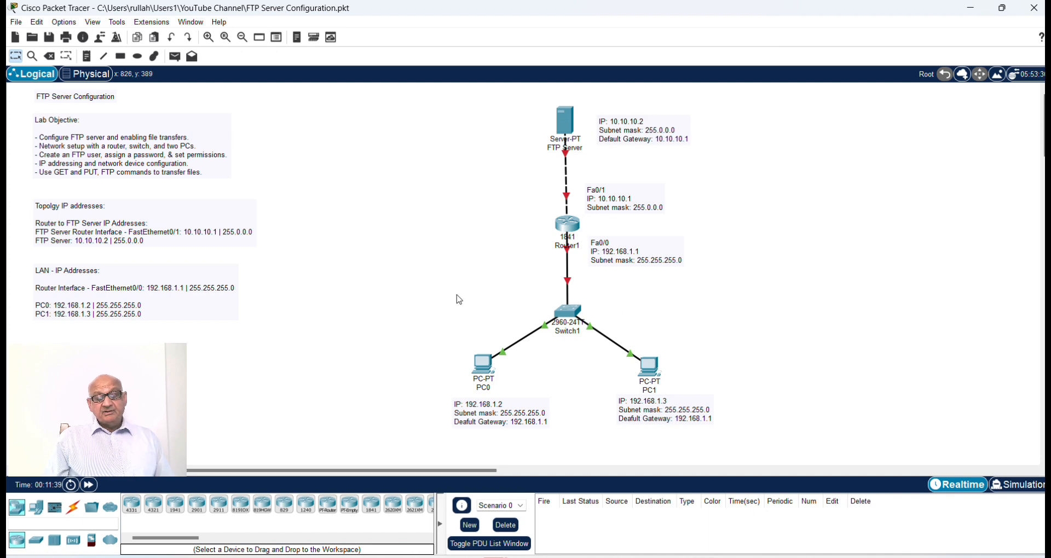
Step: Configure PC0 with the static IPv4 address 192.168.1.2, subnet mask 255.255.255.0 and default gateway 192.168.1.1
left_click(484, 365)
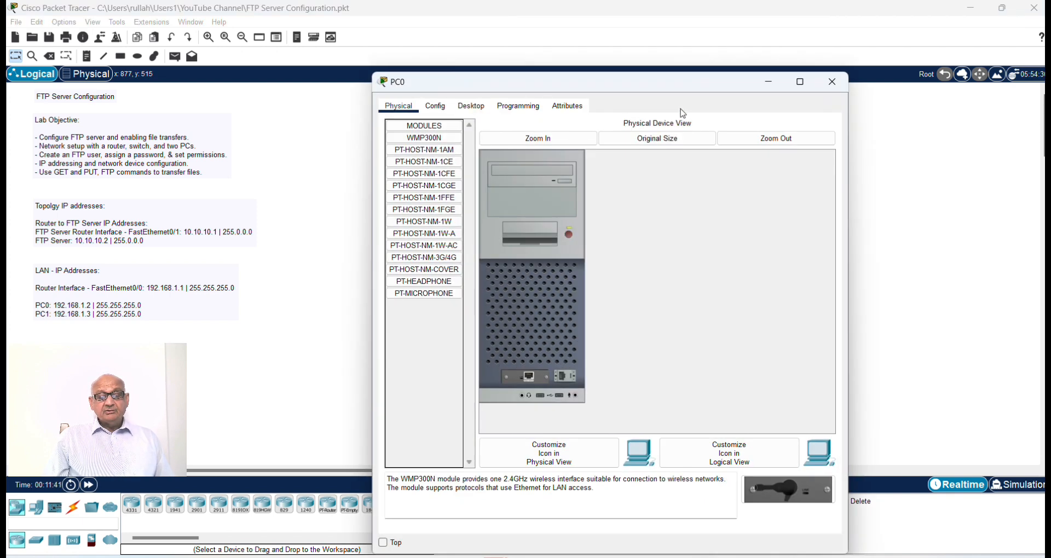
left_click_drag(618, 86, 825, 45)
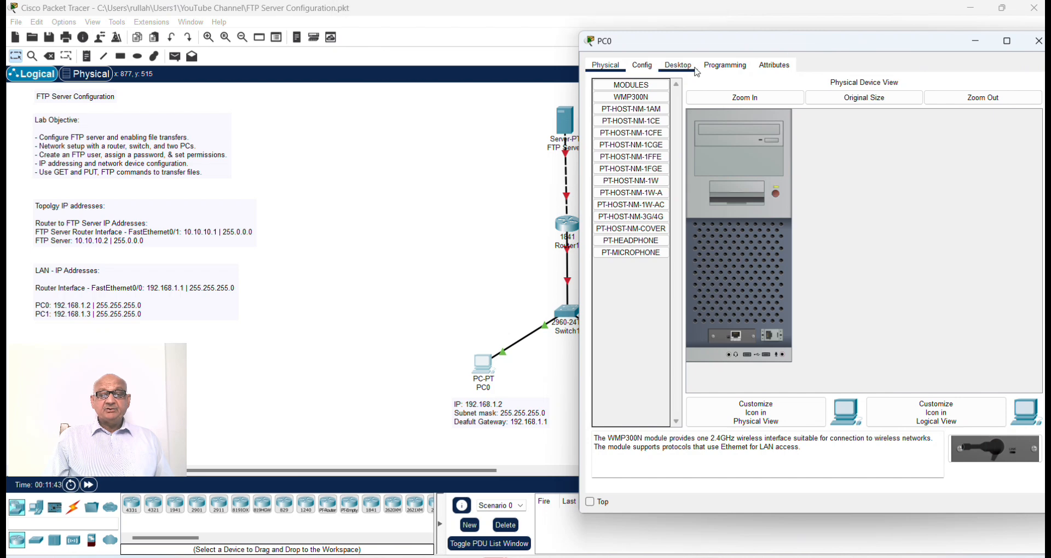
left_click(668, 70)
left_click(650, 92)
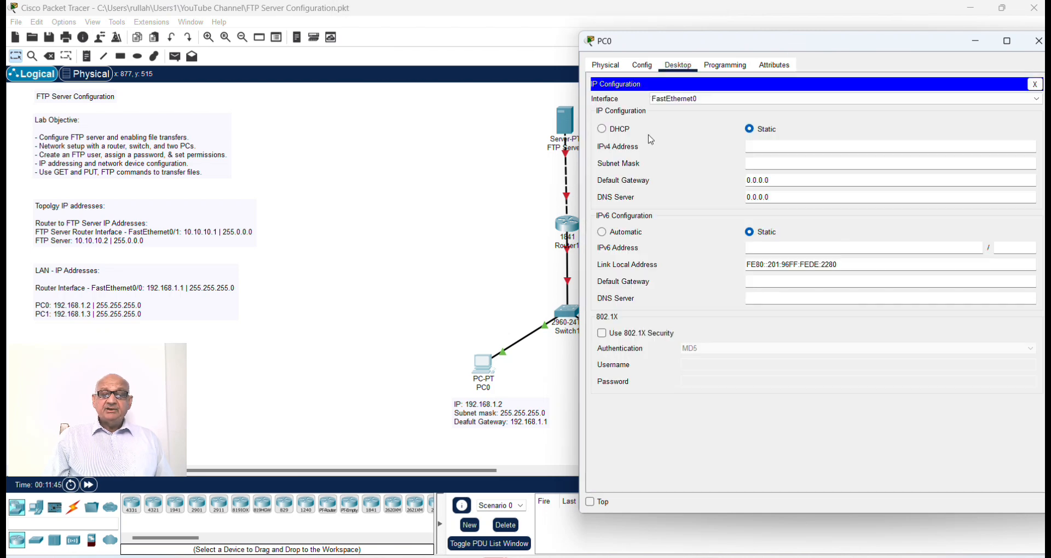
right_click(763, 148)
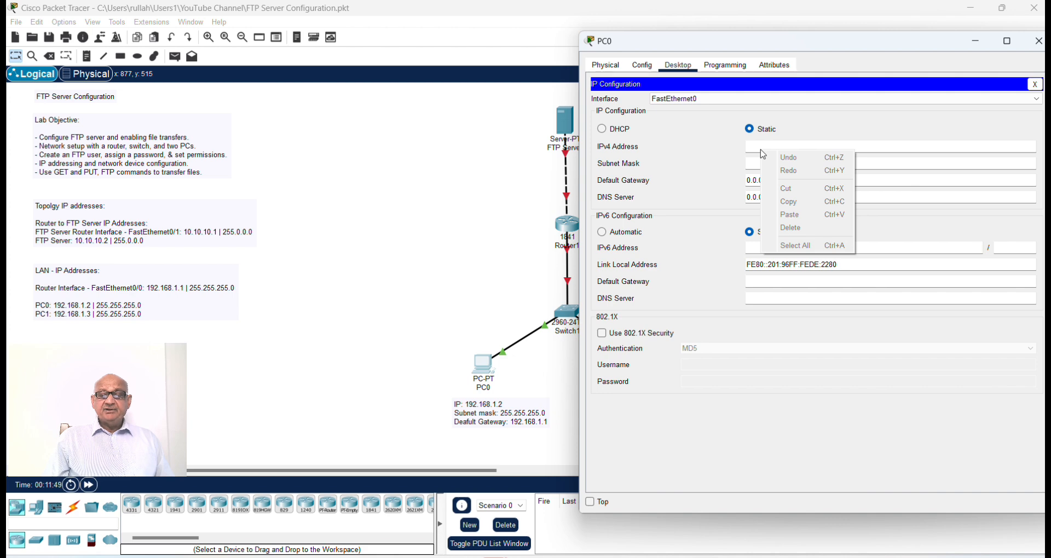
left_click(762, 148)
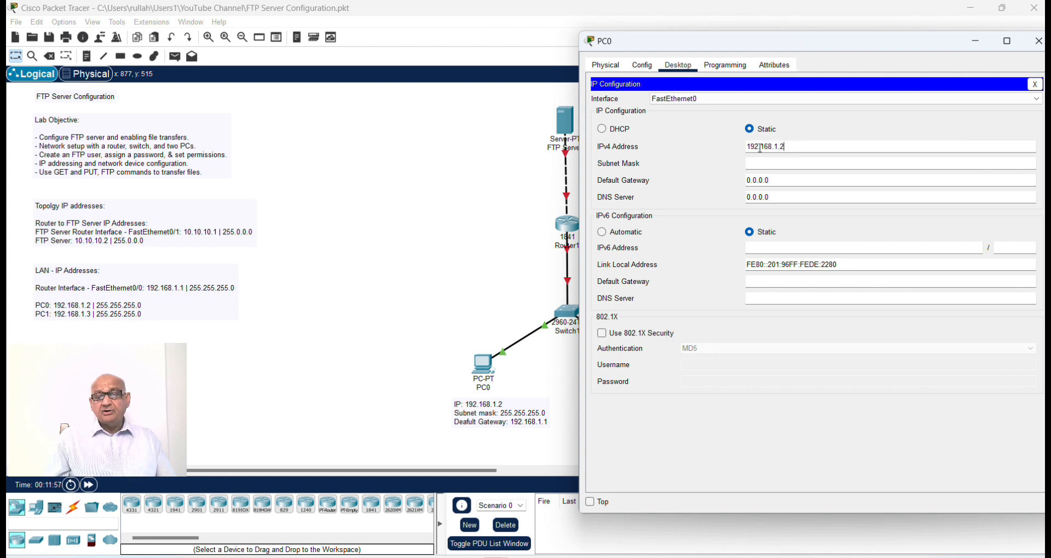
double_click(760, 148)
key("ctrl+c")
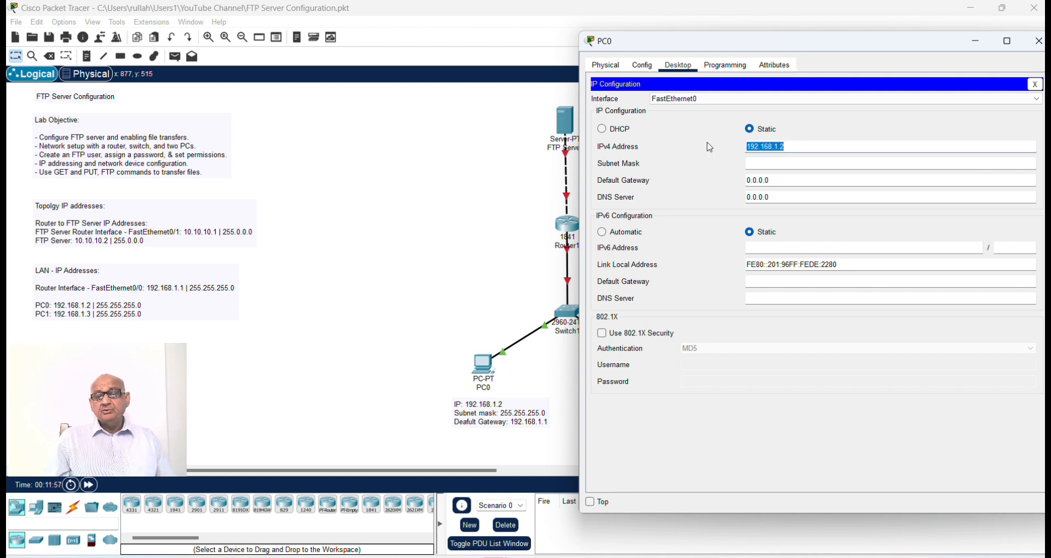
left_click(821, 163)
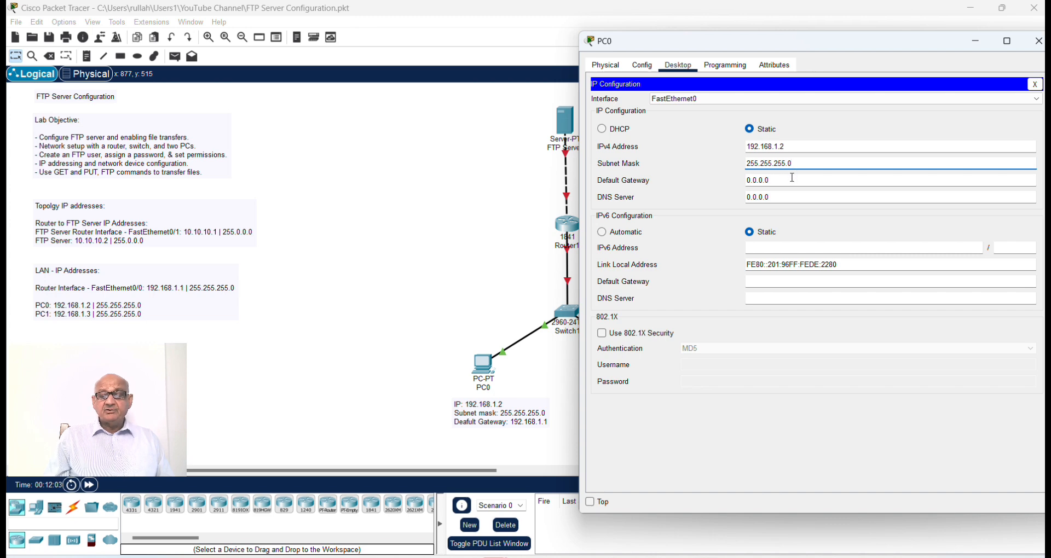
left_click_drag(792, 177, 734, 179)
key("ctrl+v")
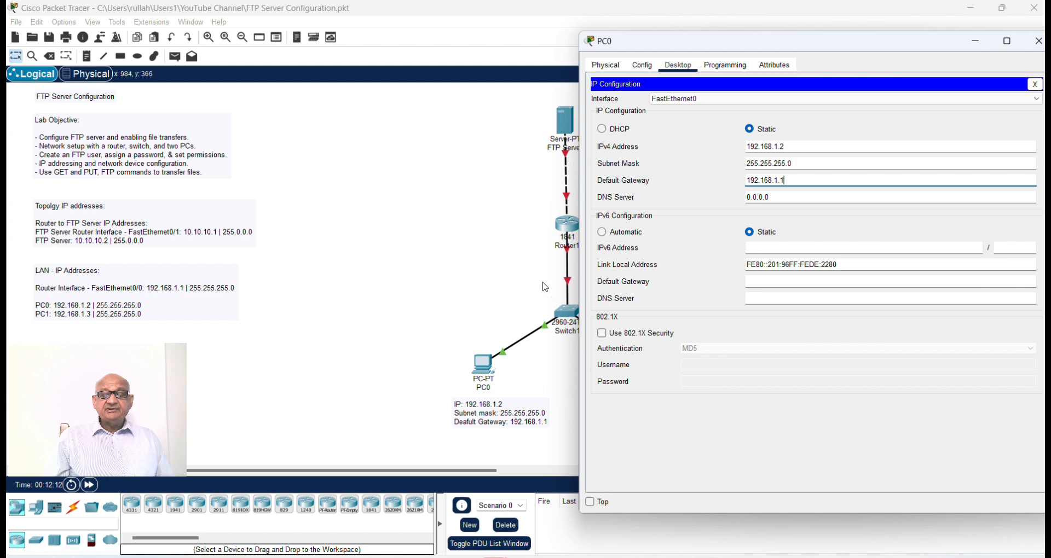
left_click(1038, 42)
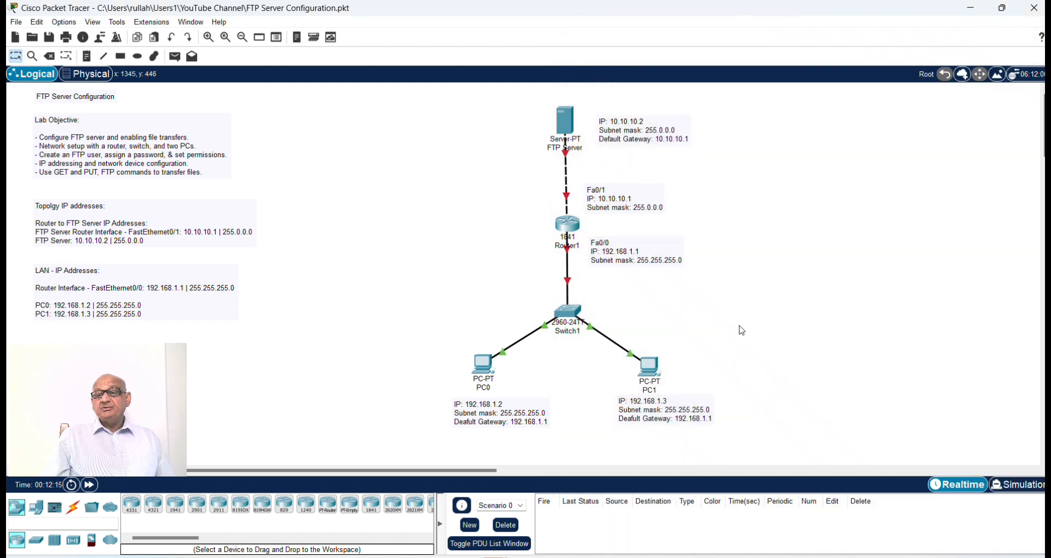
Step: Configure PC1 with the static IPv4 address 192.168.1.3, subnet mask 255.255.255.0 and default gateway 192.168.1.1
left_click(649, 365)
left_click_drag(545, 84, 746, 70)
left_click(634, 125)
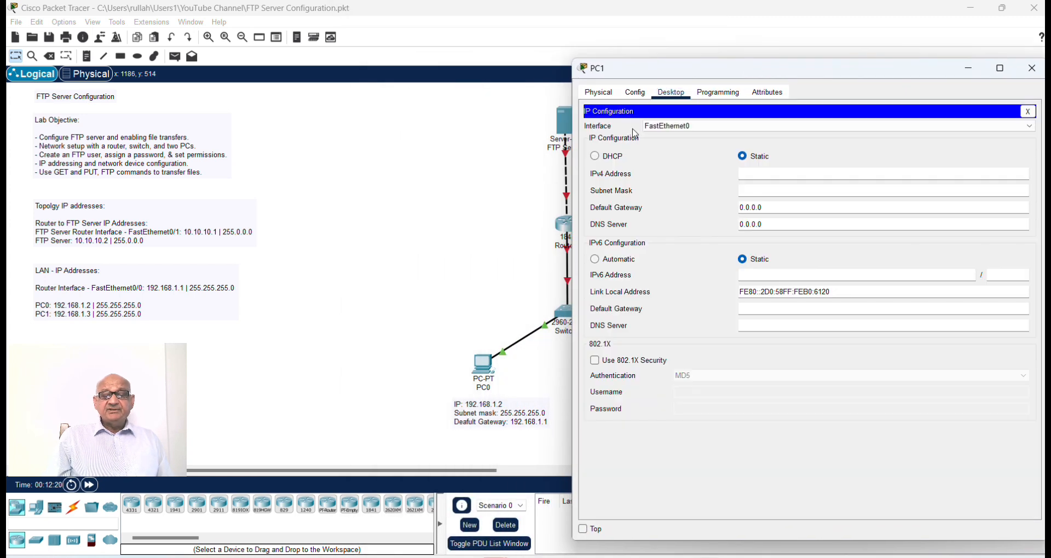
left_click(769, 171)
type("192.168.1.2")
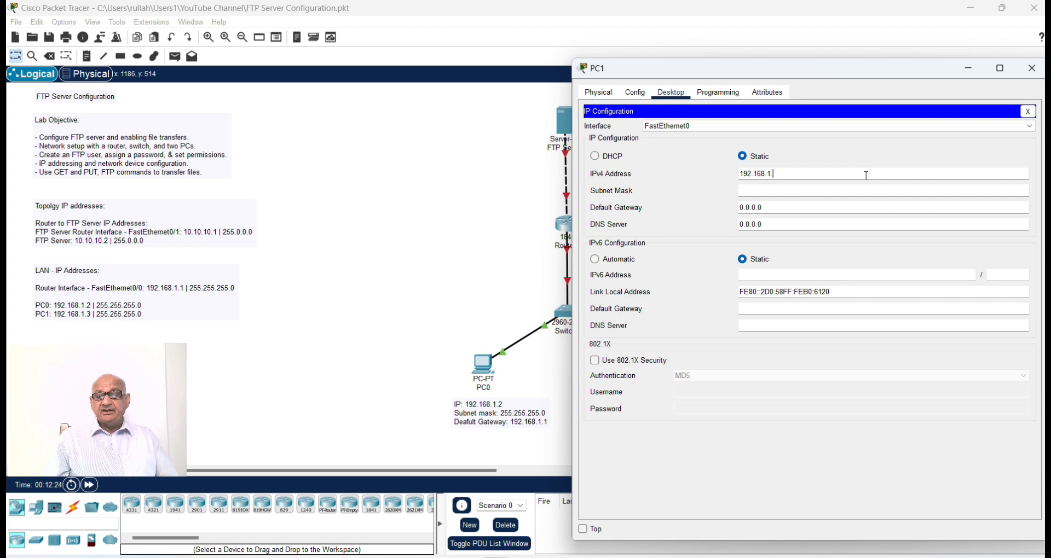
left_click(799, 191)
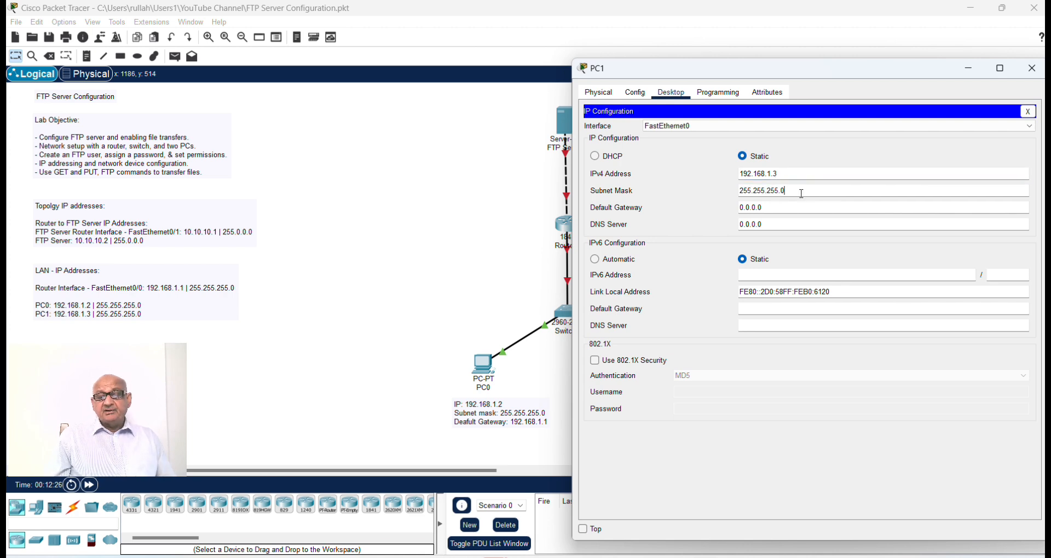
left_click_drag(763, 208, 712, 209)
type("192.168.1.2")
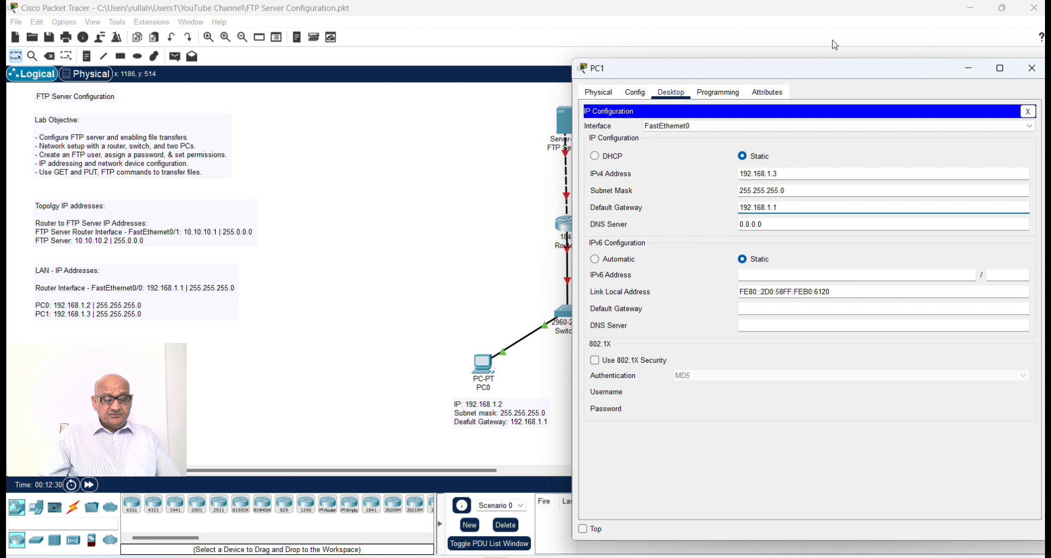
left_click_drag(844, 73, 713, 125)
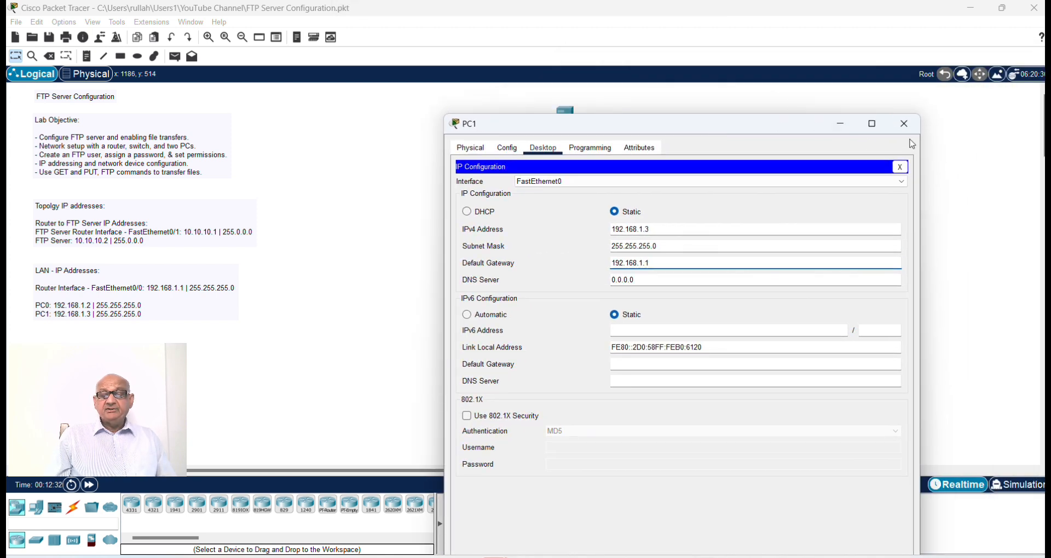
left_click(912, 129)
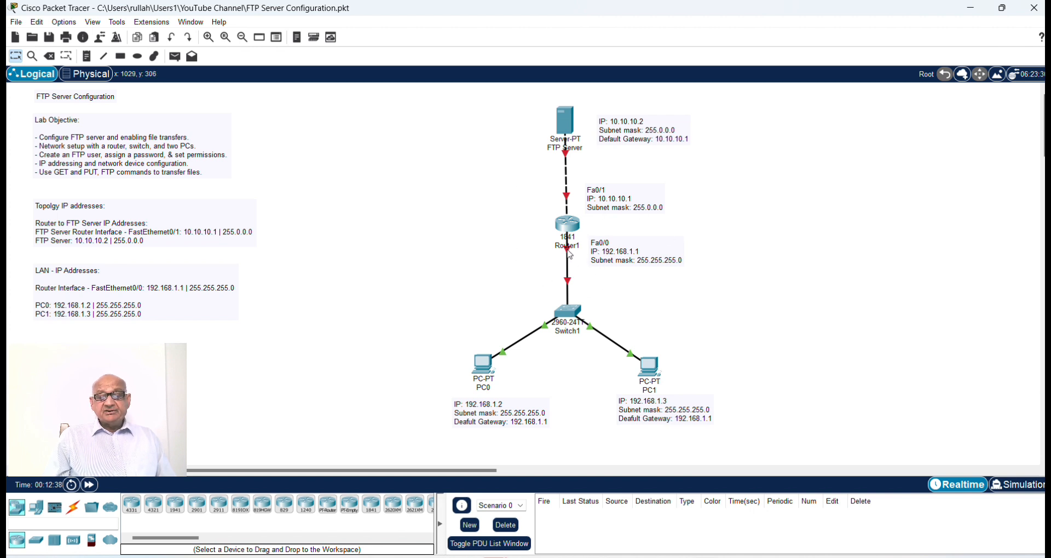
Step: Assign 192.168.1.1 with subnet mask 255.255.255.0 to Router1's FastEthernet0/0 interface and switch the port on
mouse_move(568, 250)
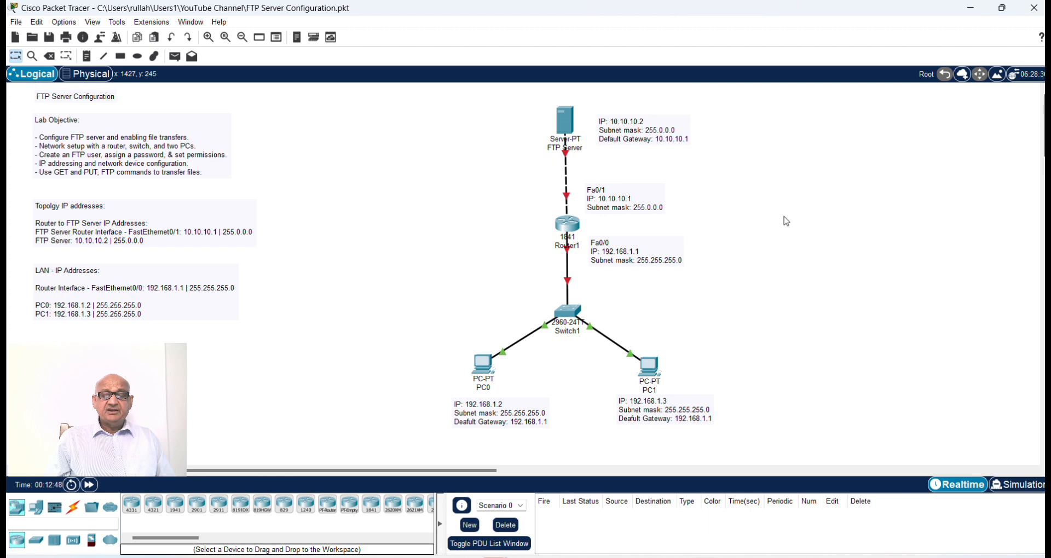
left_click(567, 225)
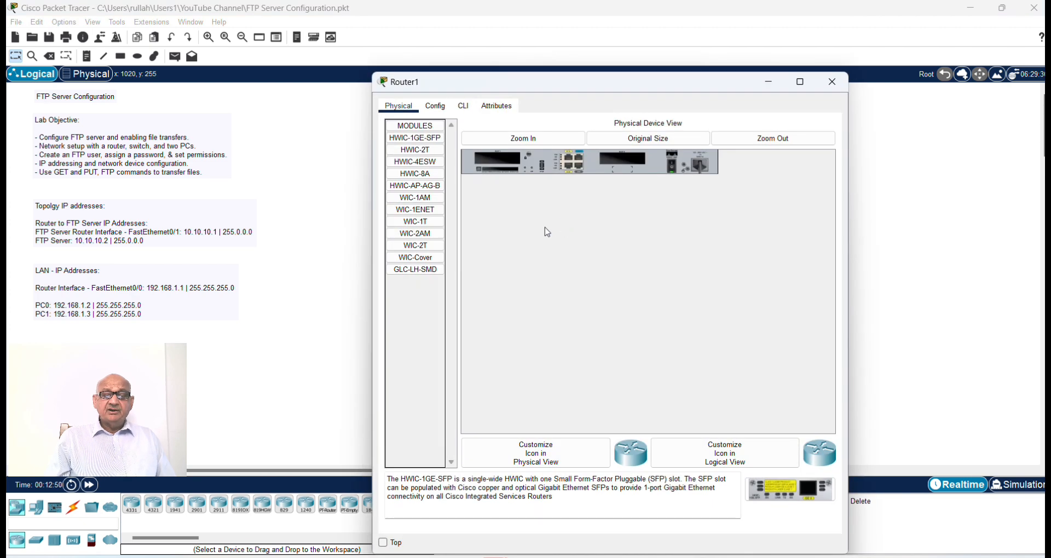
left_click_drag(553, 84, 776, 85)
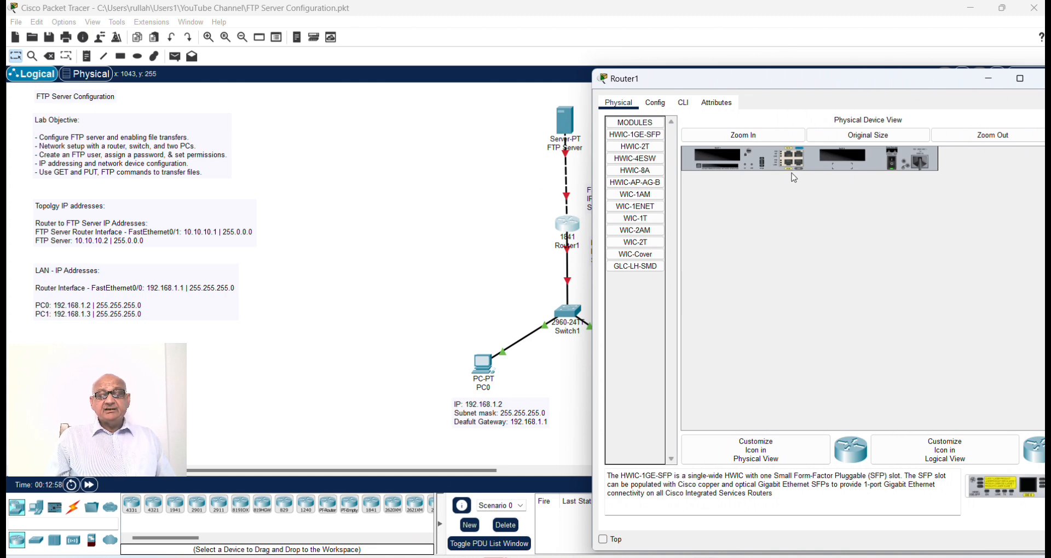
left_click(655, 103)
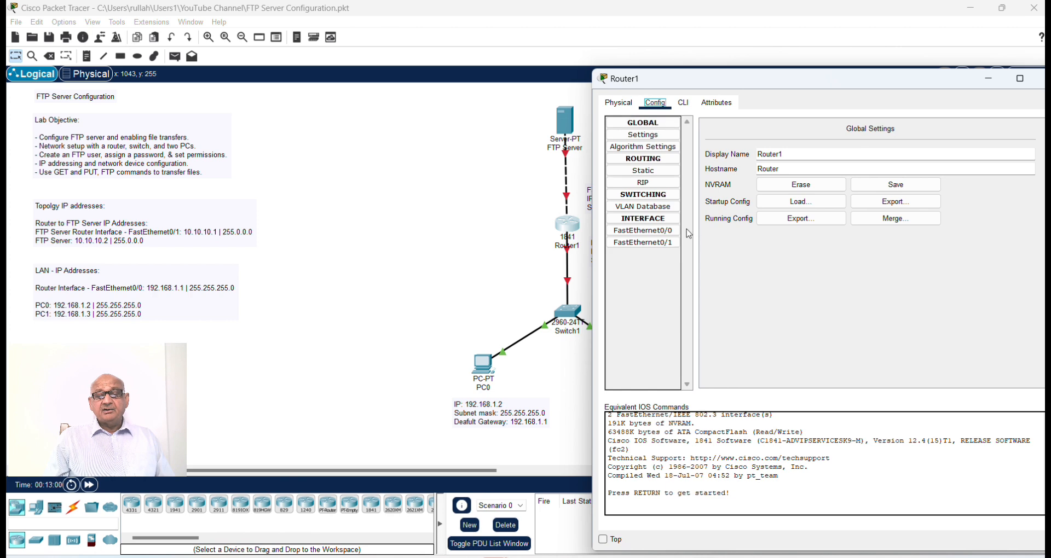
left_click(664, 231)
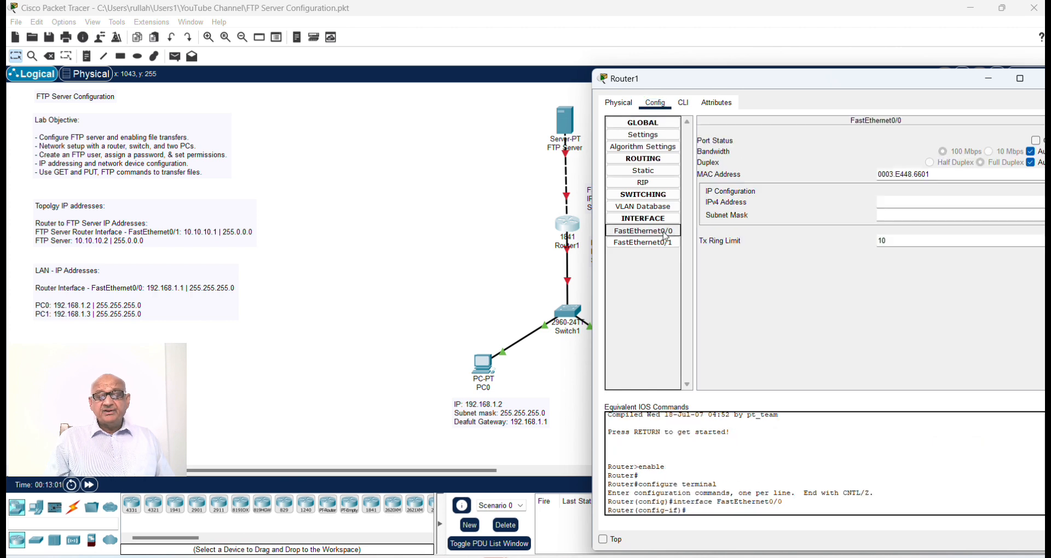
left_click(891, 210)
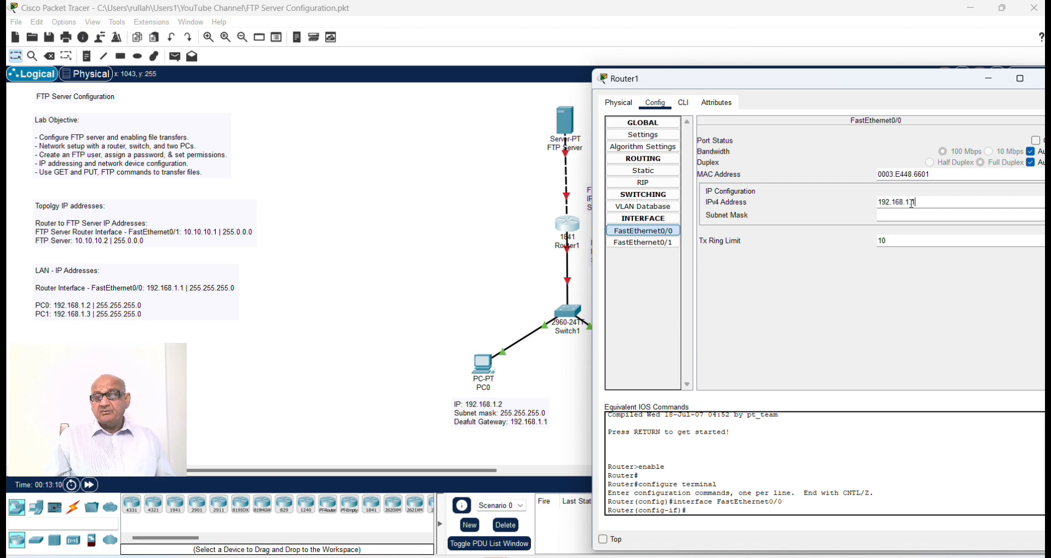
left_click(940, 213)
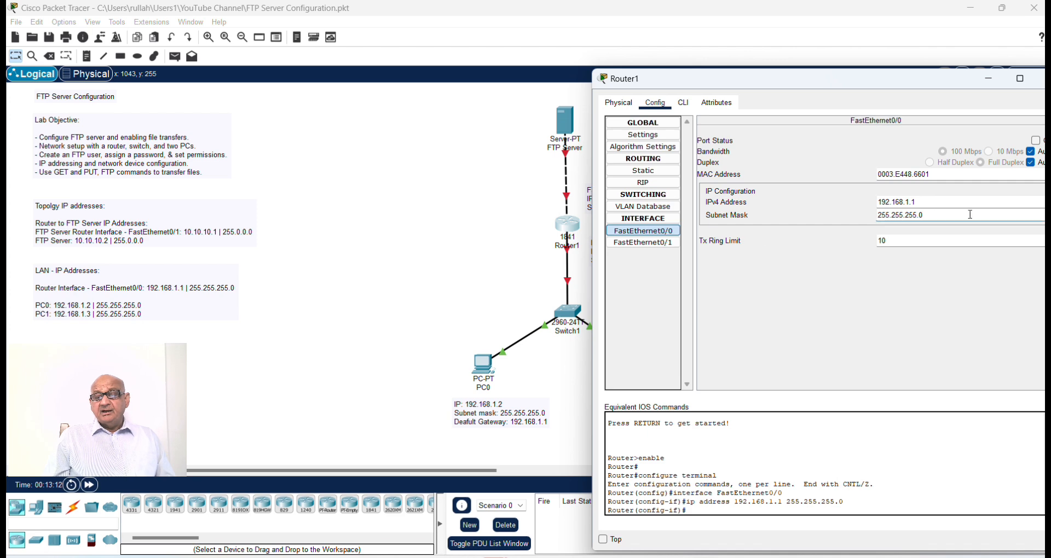
left_click(1036, 141)
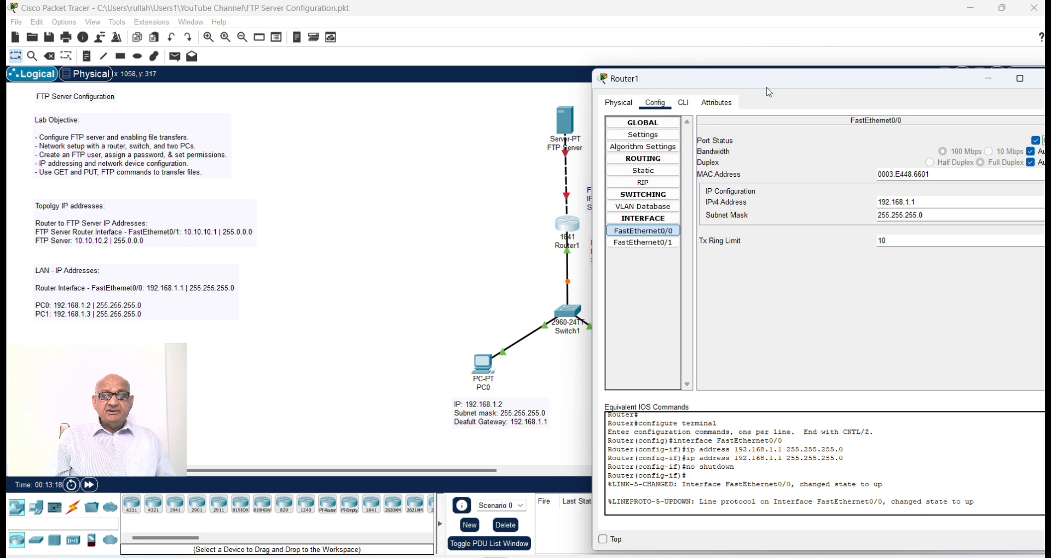
Step: Assign 10.10.10.1 with subnet mask 255.0.0.0 to Router1's FastEthernet0/1 interface and switch the port on
left_click(665, 243)
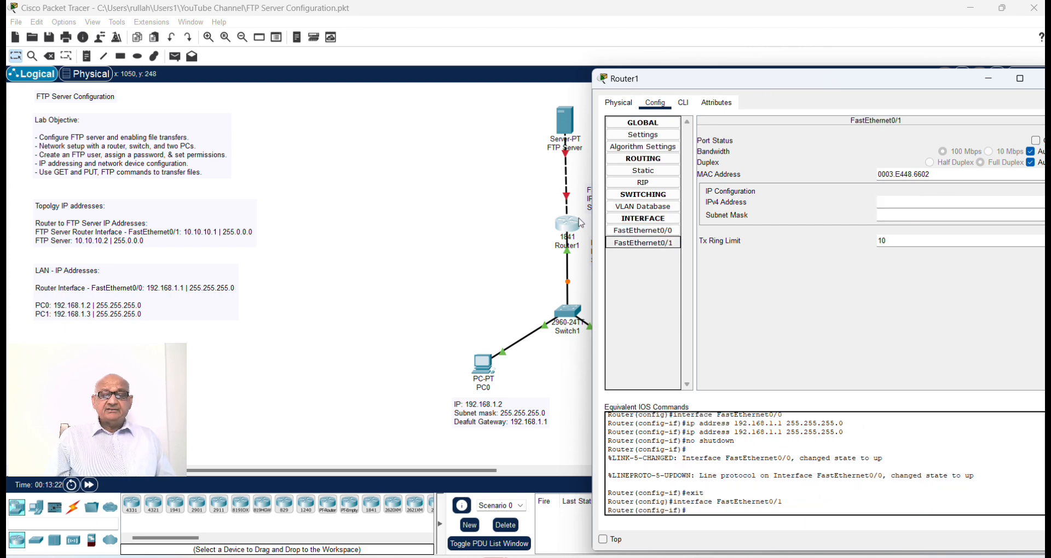
left_click(660, 244)
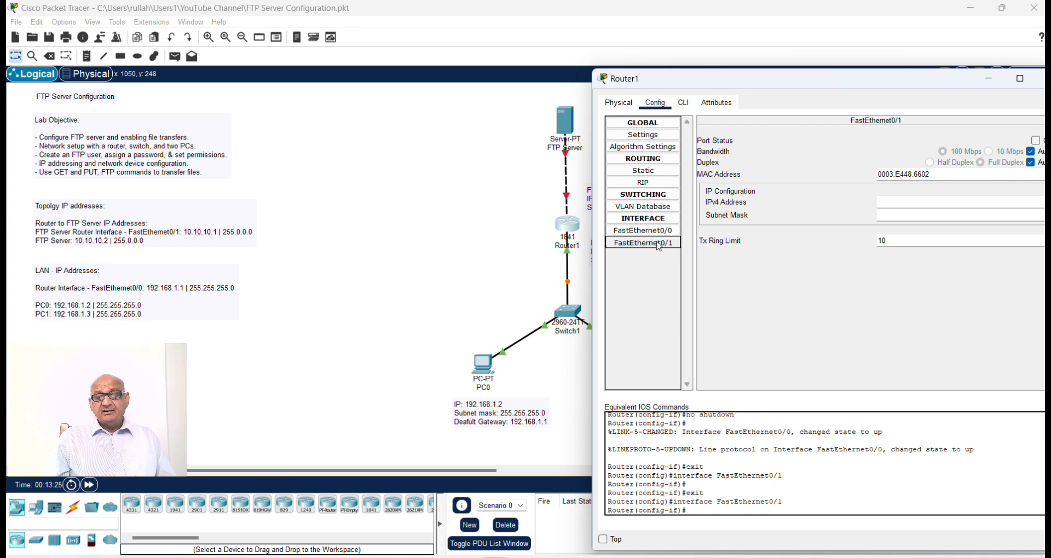
left_click(660, 245)
left_click(897, 200)
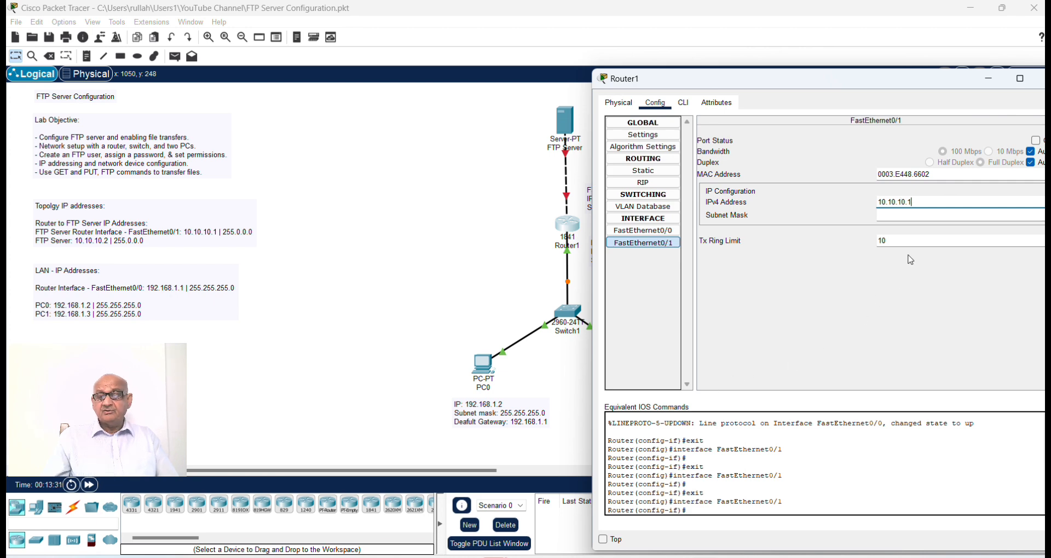
key("Return")
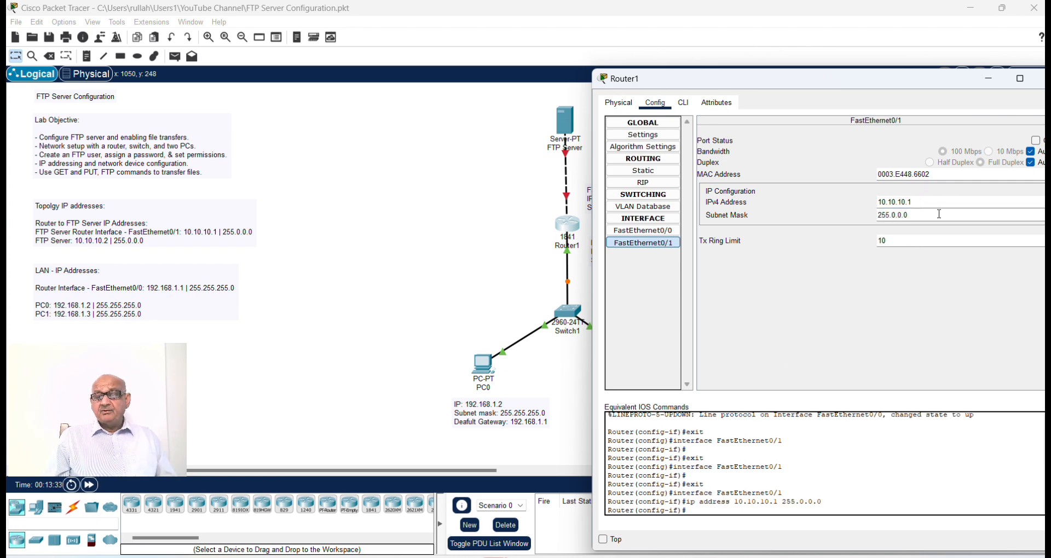
left_click(1036, 141)
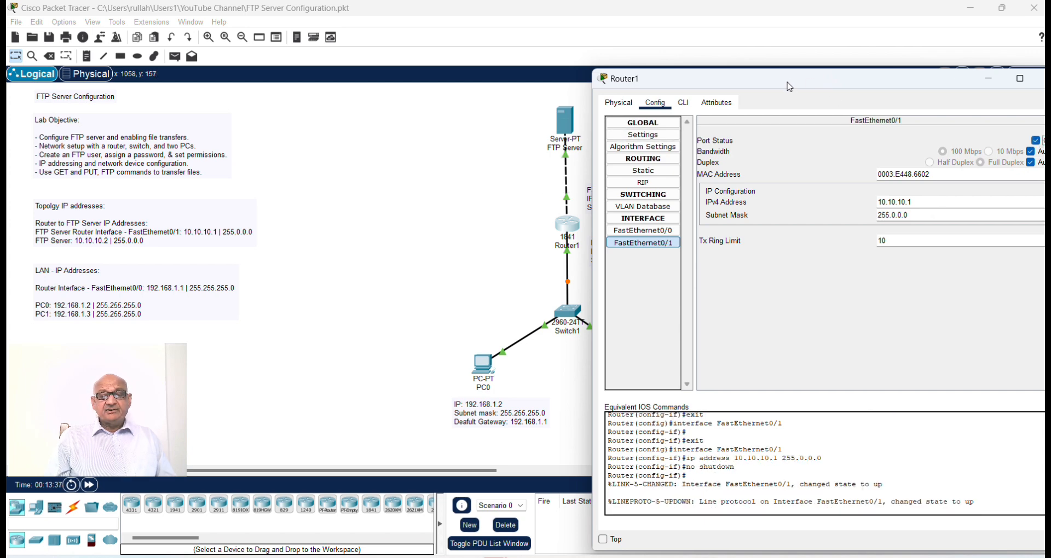
left_click_drag(787, 86, 509, 199)
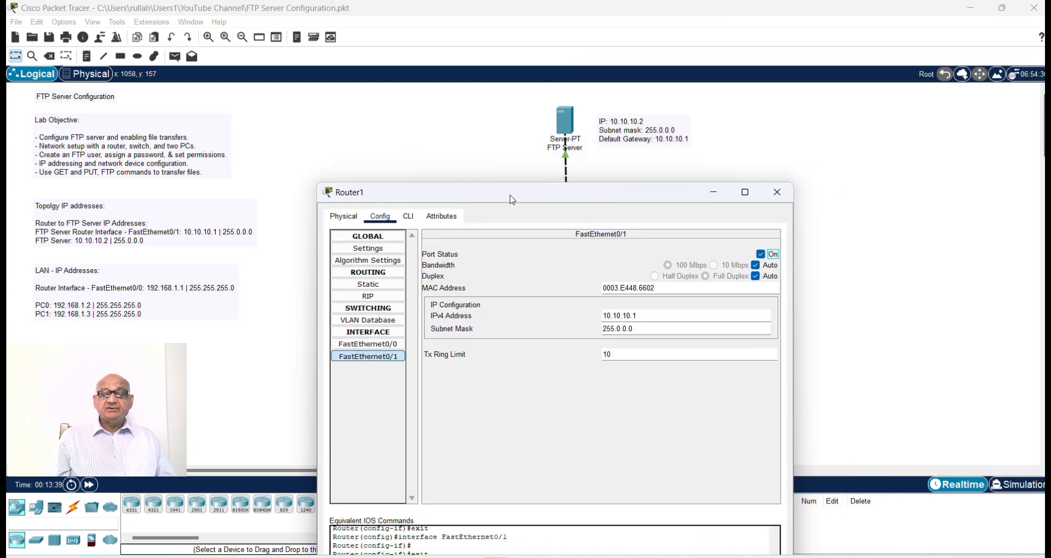
left_click(777, 193)
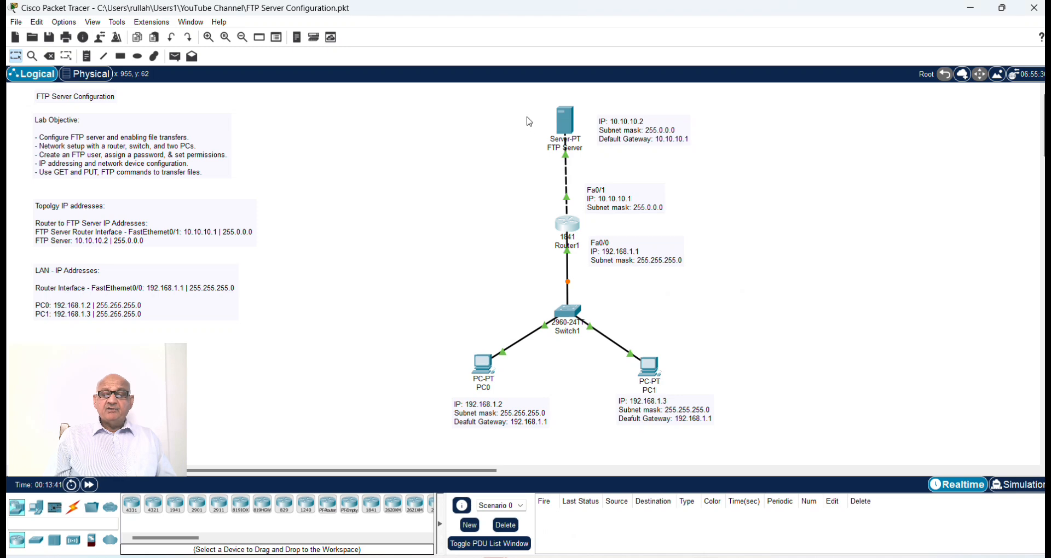
Step: Configure the FTP Server with the static IPv4 address 10.10.10.2, subnet mask 255.0.0.0 and default gateway 10.10.10.1
left_click(560, 130)
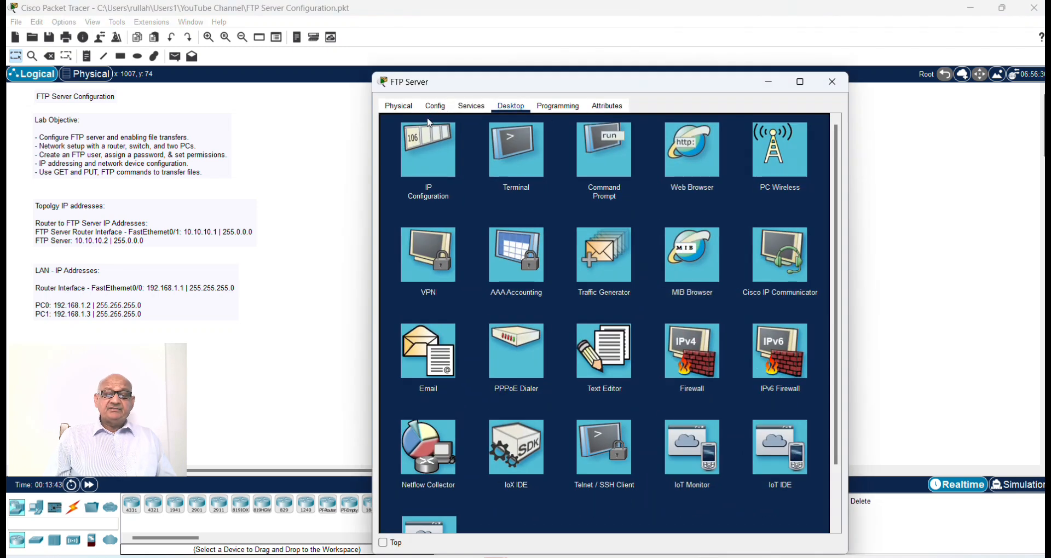
left_click(431, 145)
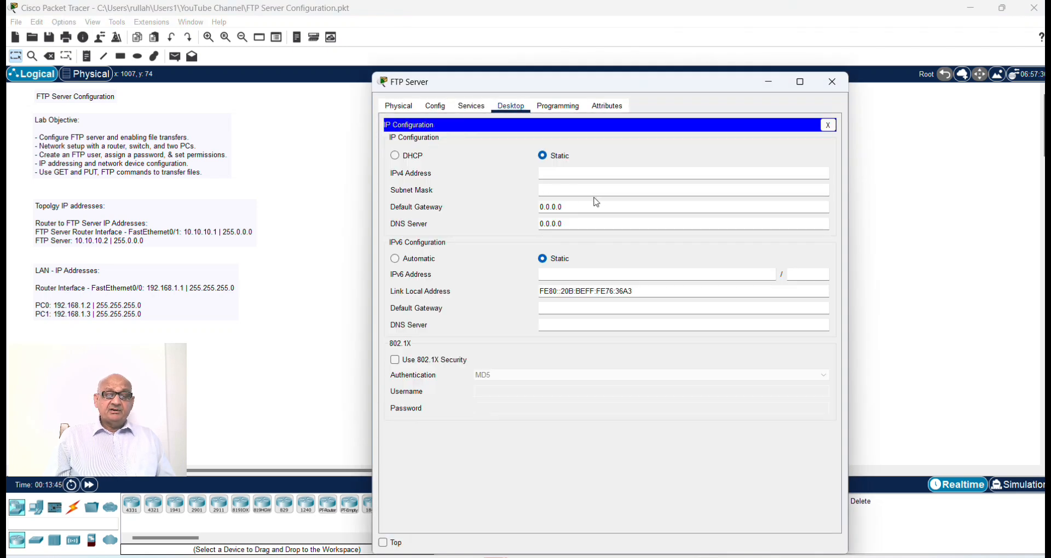
left_click(559, 174)
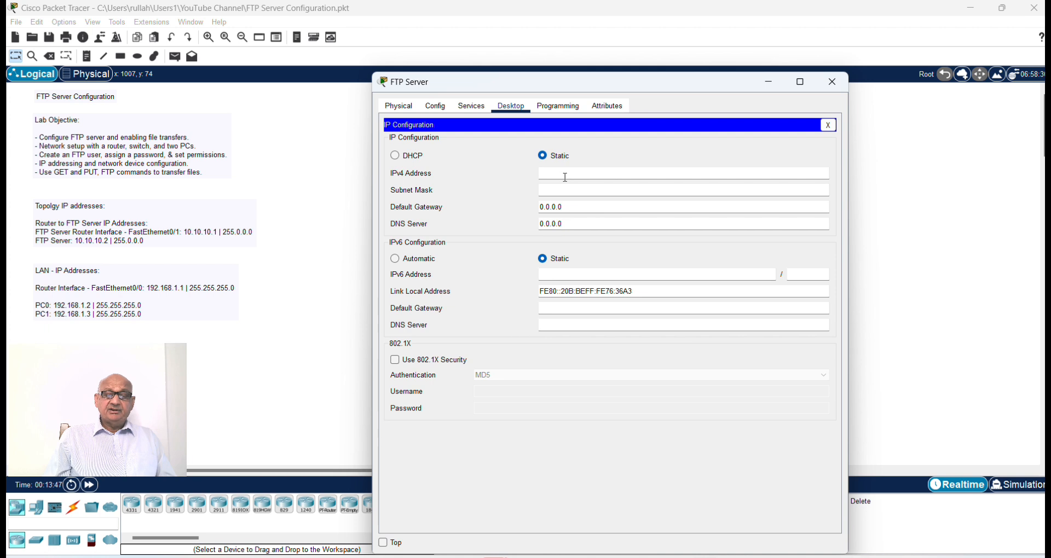
type("10.10.10")
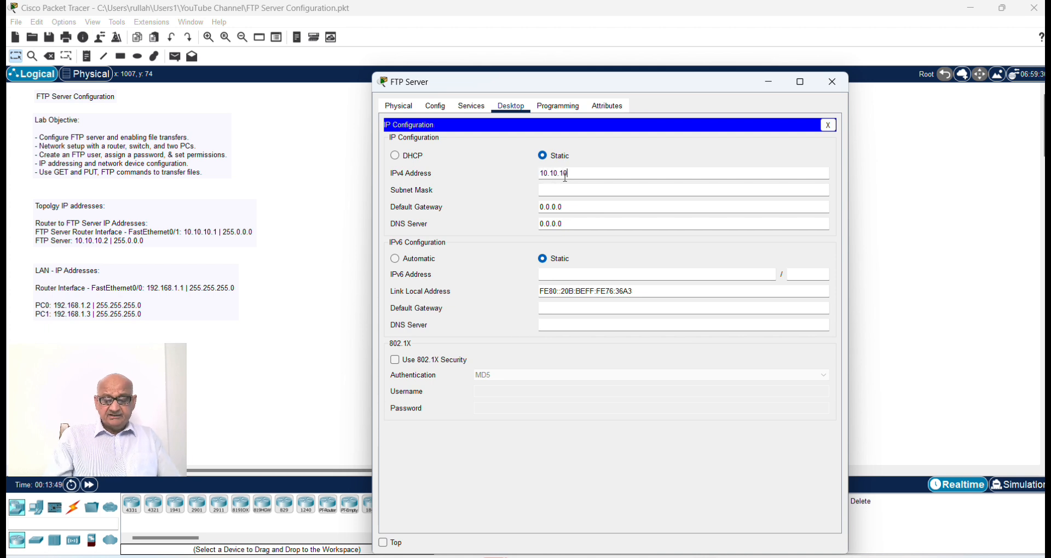
type(".2")
left_click(600, 191)
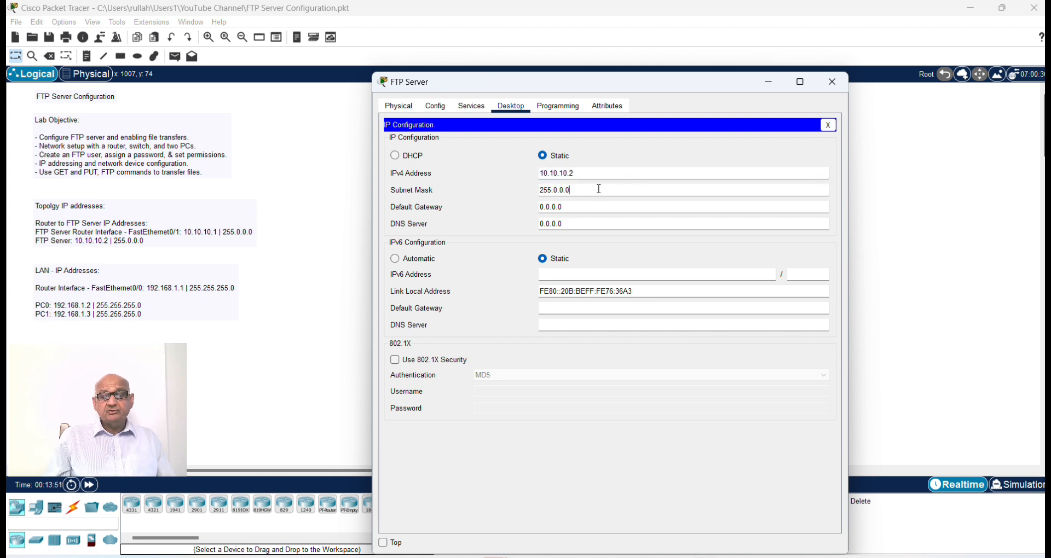
left_click(586, 172)
left_click_drag(585, 172, 493, 176)
key("ctrl+c")
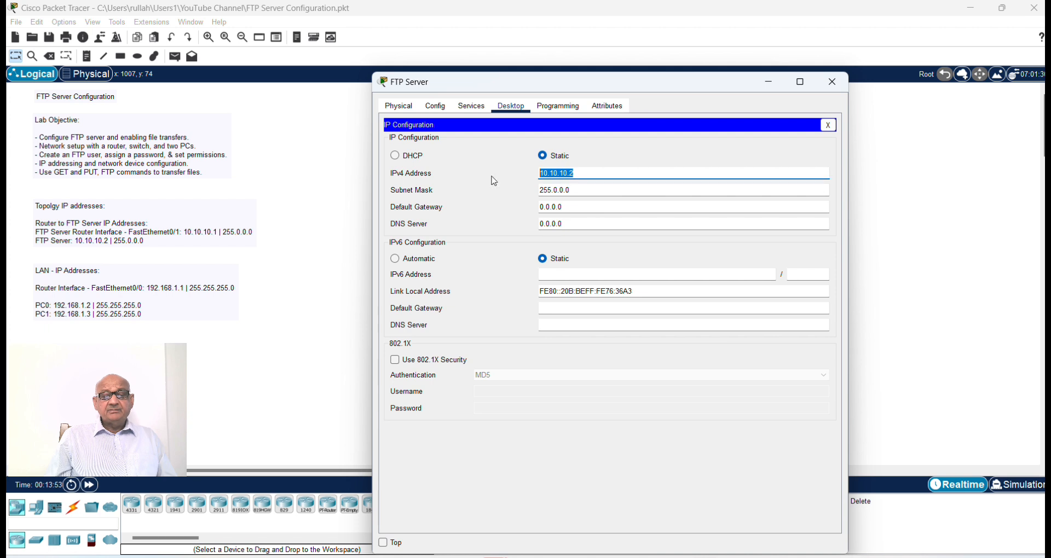
left_click_drag(588, 212, 510, 208)
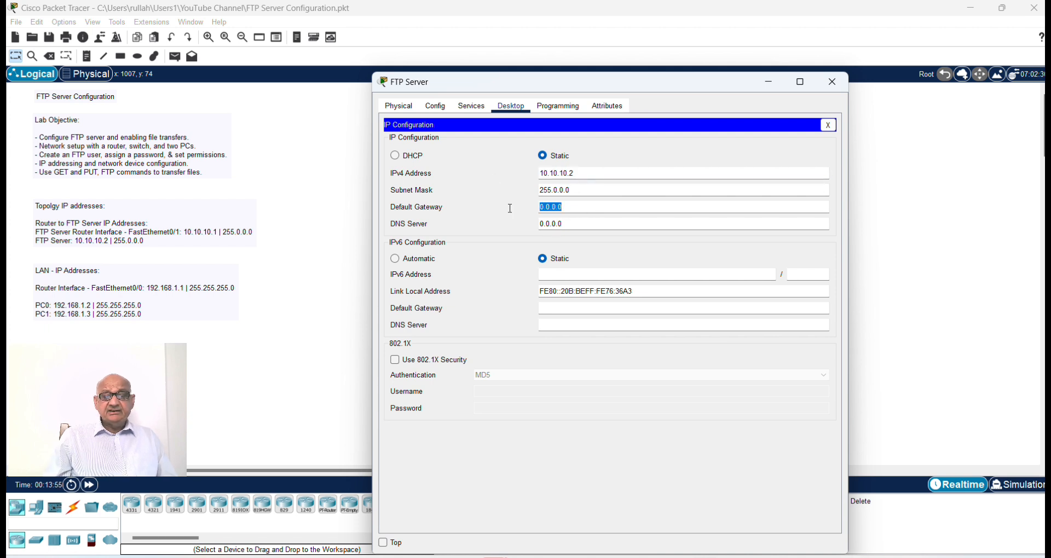
key("ctrl+v")
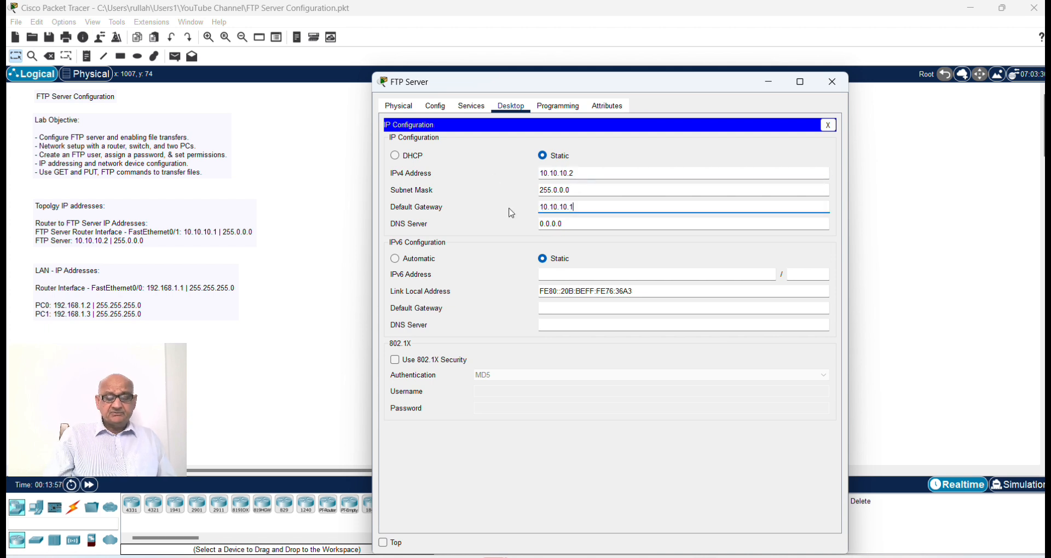
left_click(831, 86)
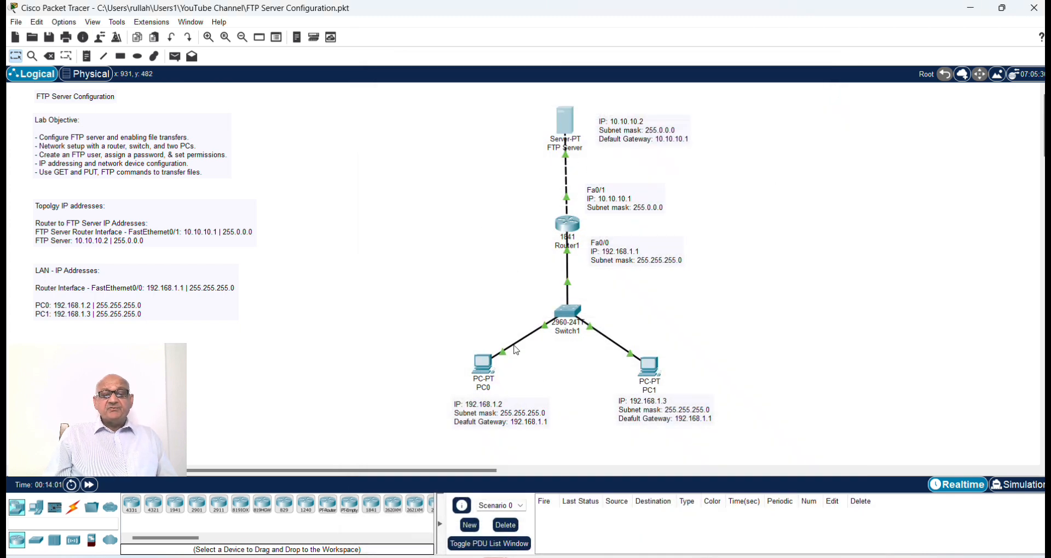
Step: Ping PC1 at 192.168.1.3 from PC0's command prompt and check the packet statistics
left_click(478, 366)
left_click(697, 204)
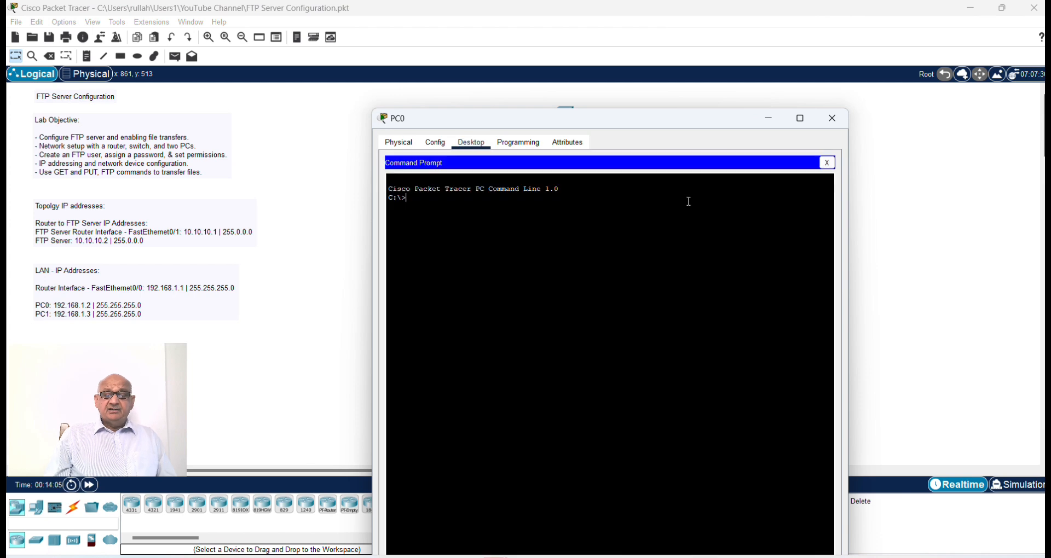
type("p")
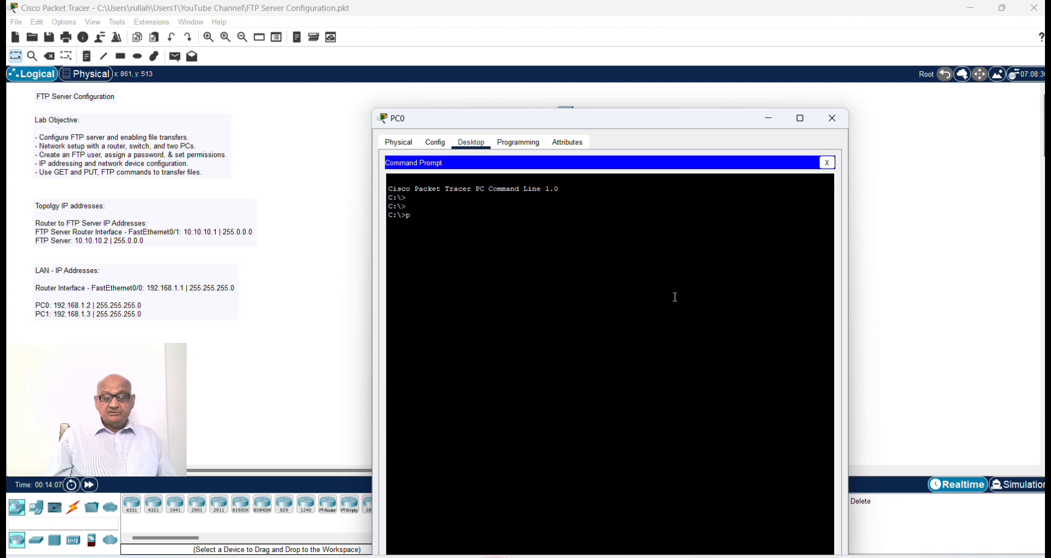
type("ing 192.168")
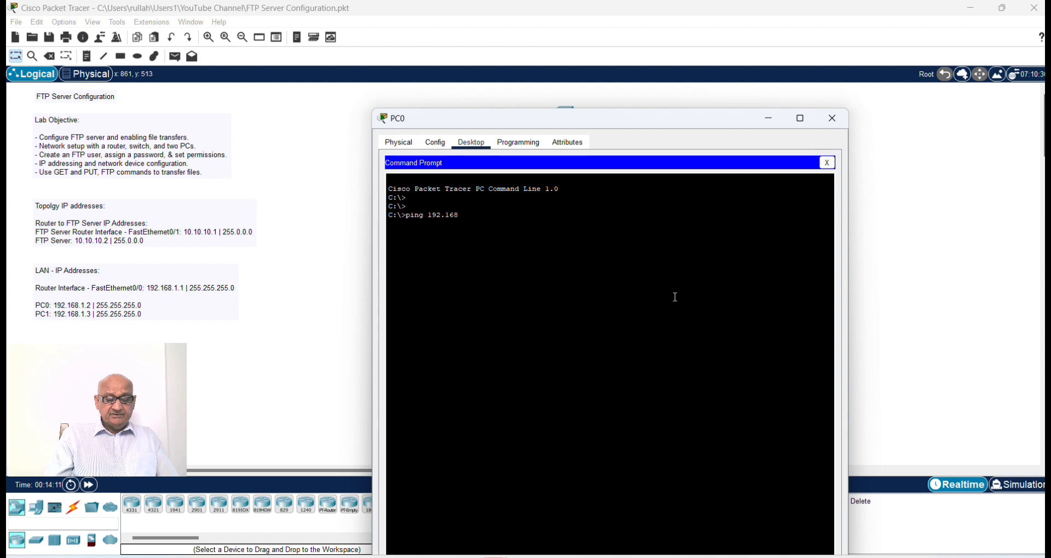
type(".1.3")
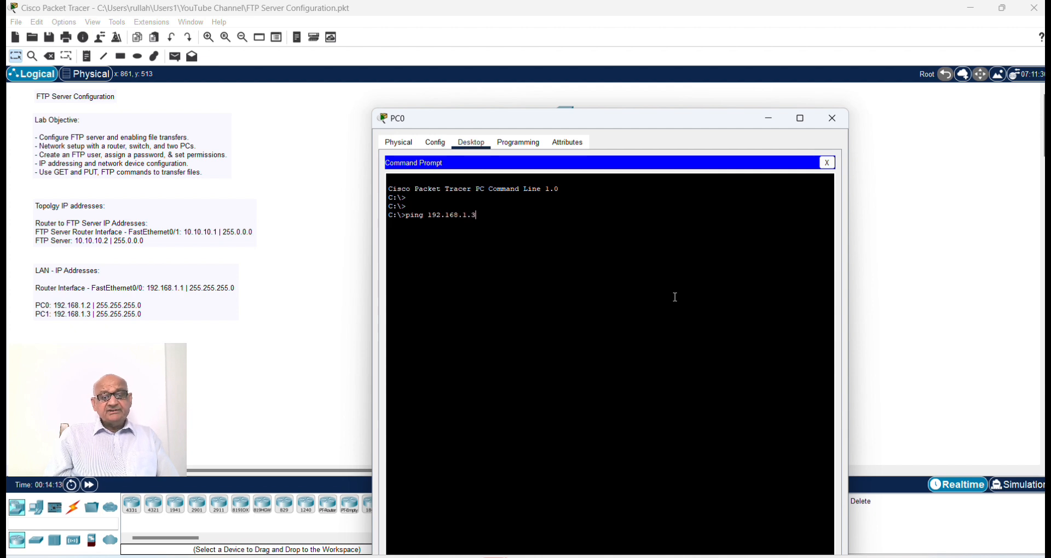
key("Return")
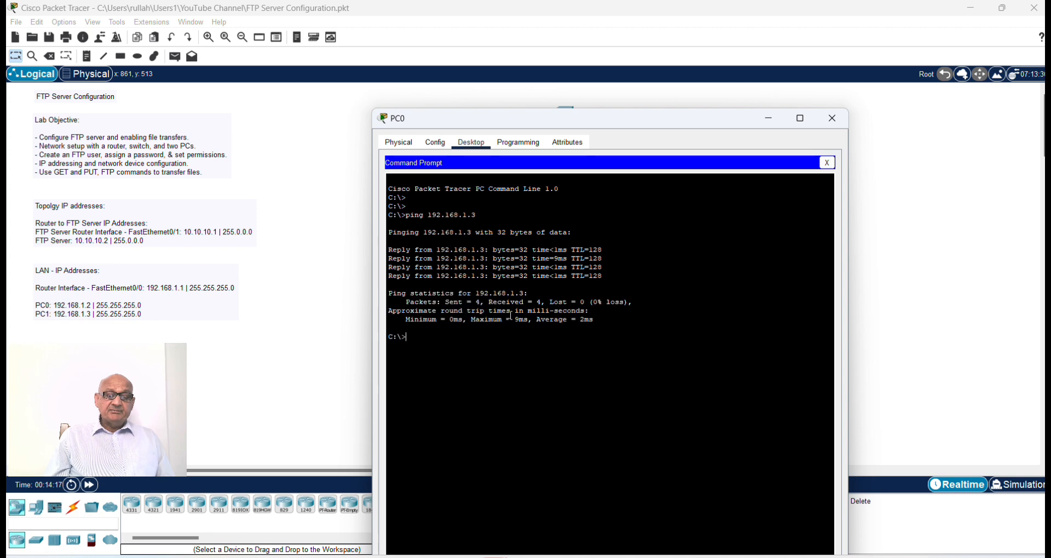
left_click_drag(428, 305, 635, 305)
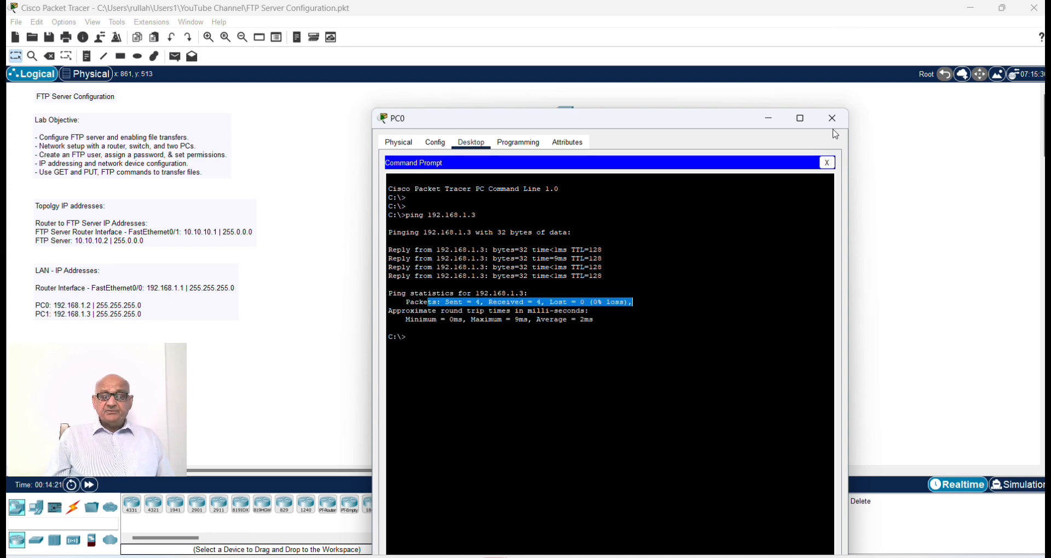
Step: Ping the FTP Server at 10.10.10.2 from PC0's command prompt
left_click(438, 345)
key("Return")
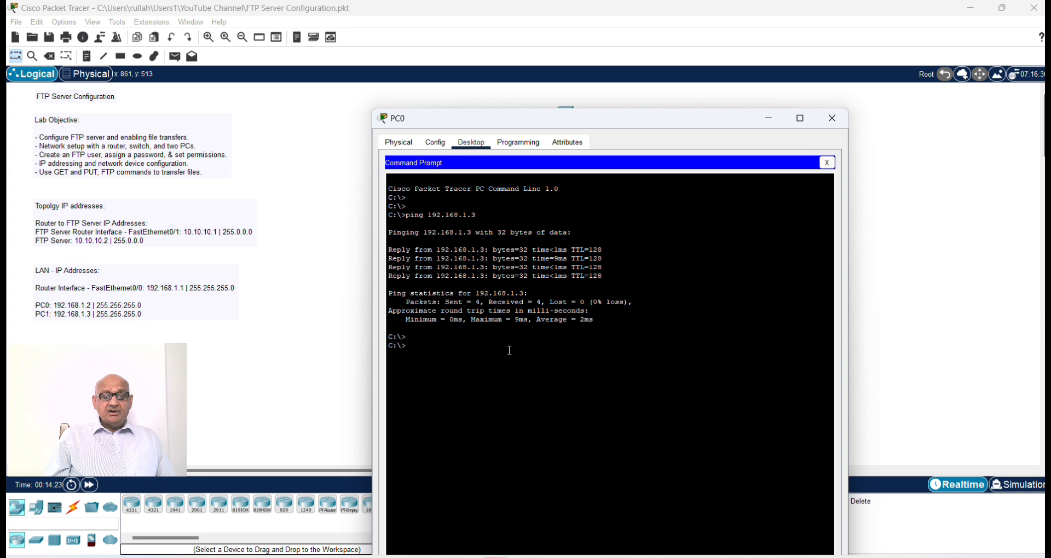
key("Up")
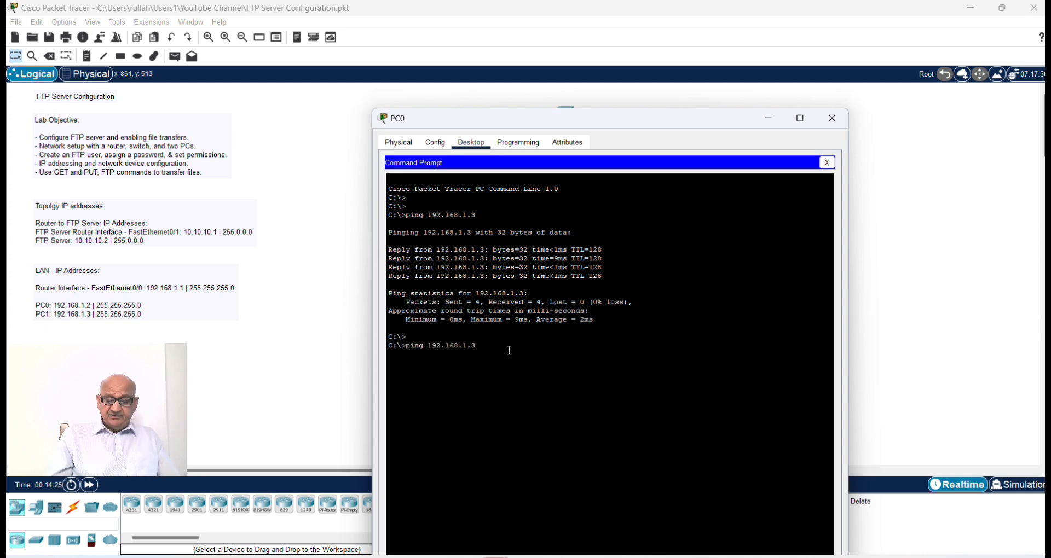
key("BackSpace")
key("BackSpace")
key("BackSpace")
key("BackSpace")
key("BackSpace")
key("BackSpace")
key("BackSpace")
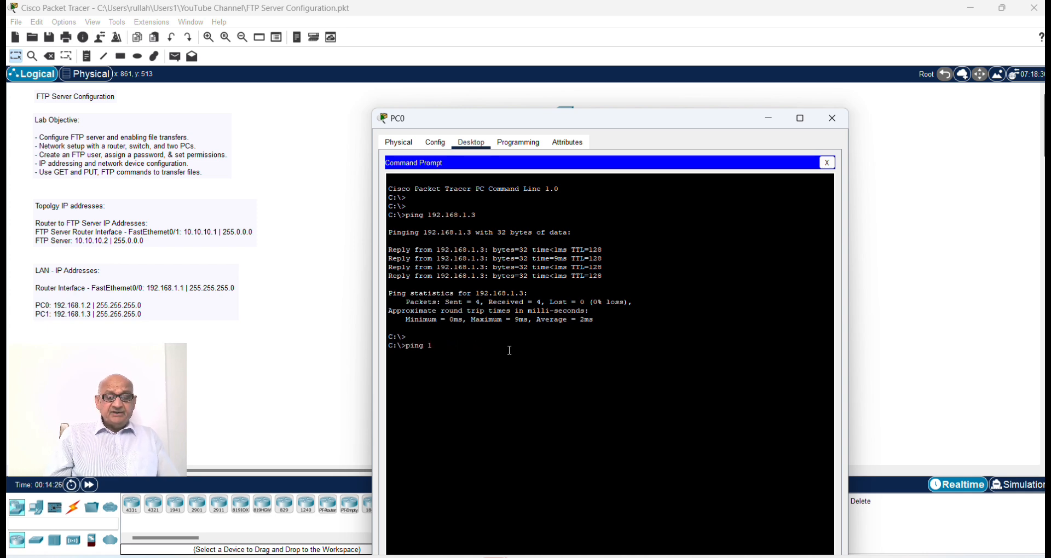
type("0.10")
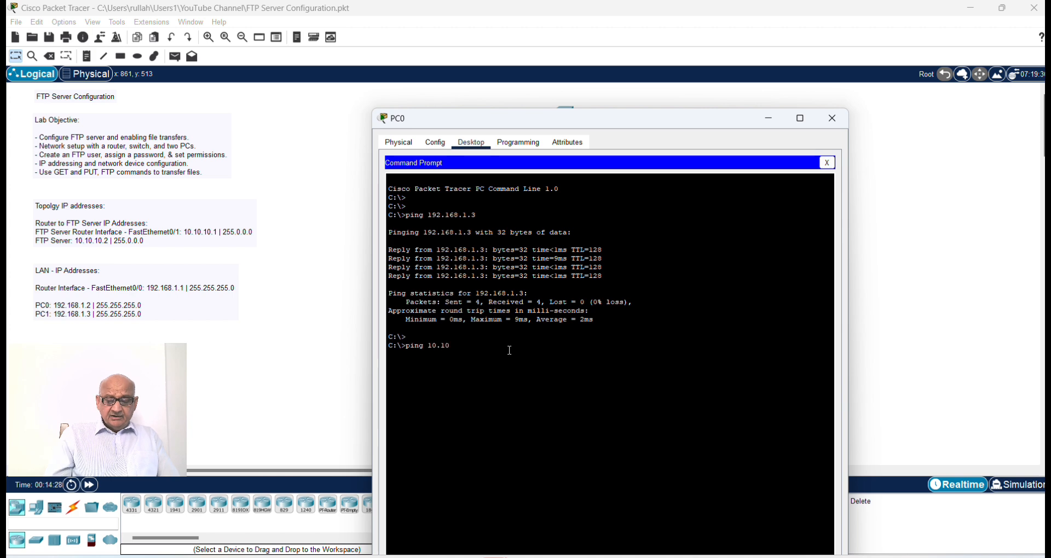
type(".10.2")
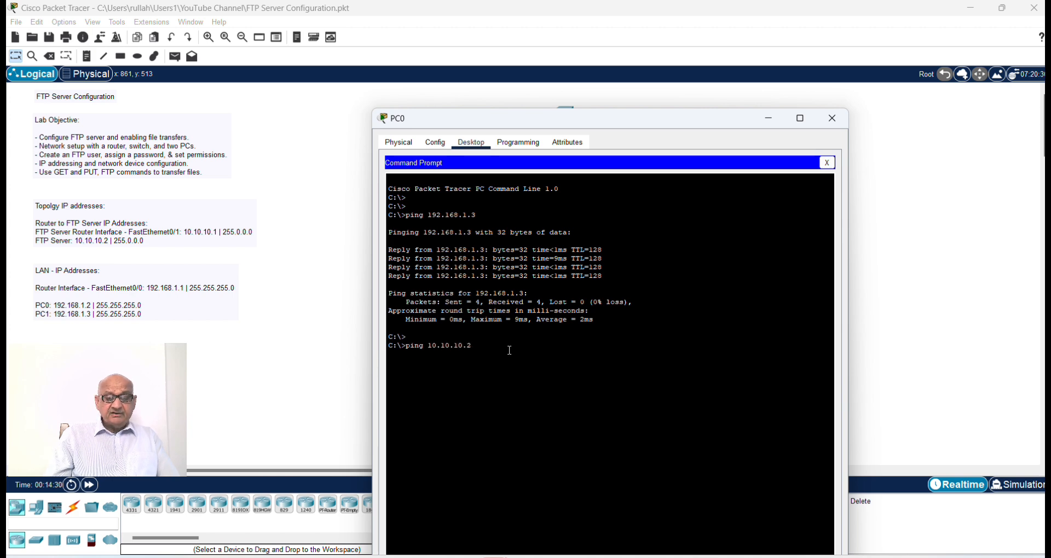
key("Return")
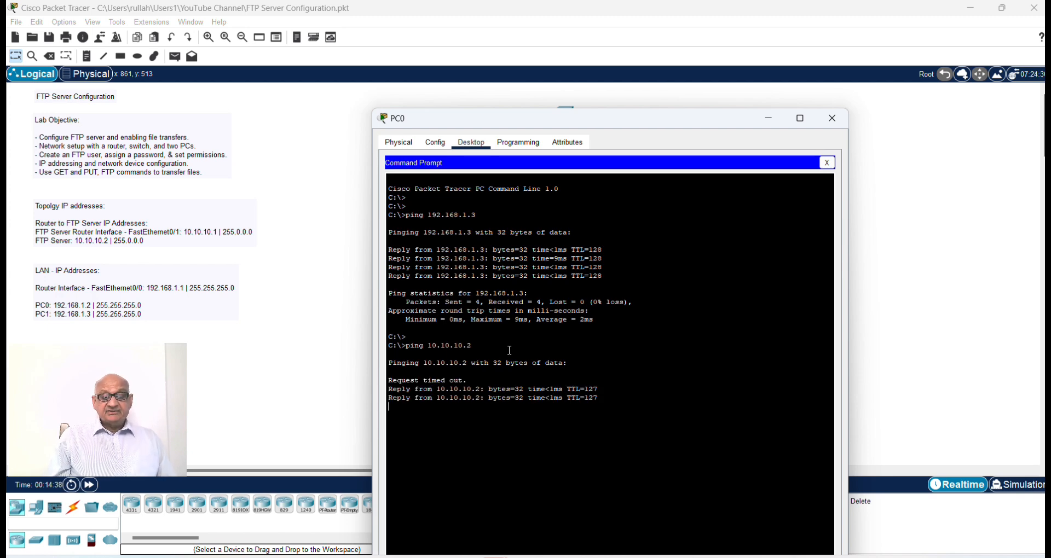
Step: Repeat the ping to 10.10.10.2, check its packet statistics and close PC0's window
key("Up")
key("Return")
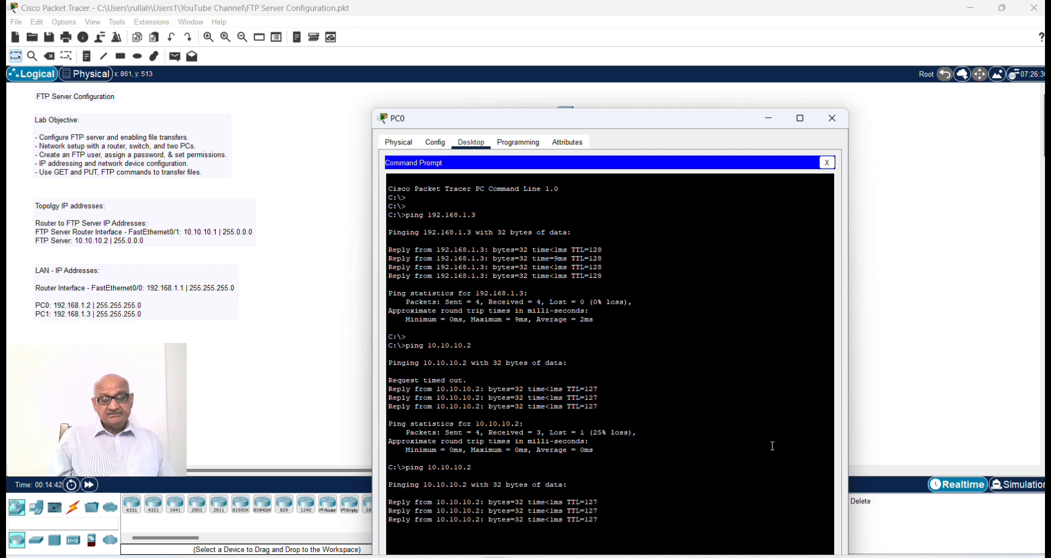
left_click_drag(709, 120, 710, 105)
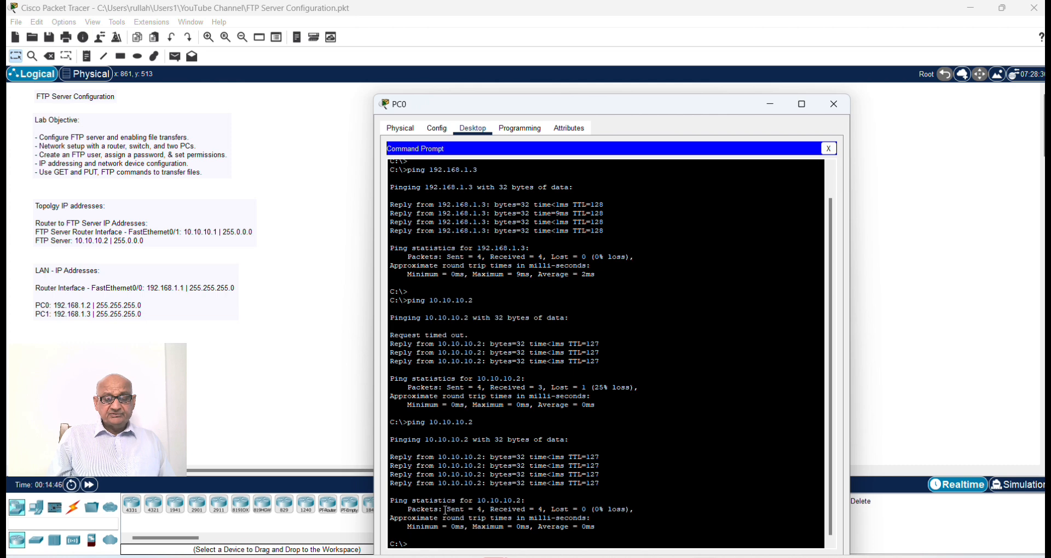
left_click_drag(444, 510, 556, 502)
left_click_drag(623, 502, 646, 508)
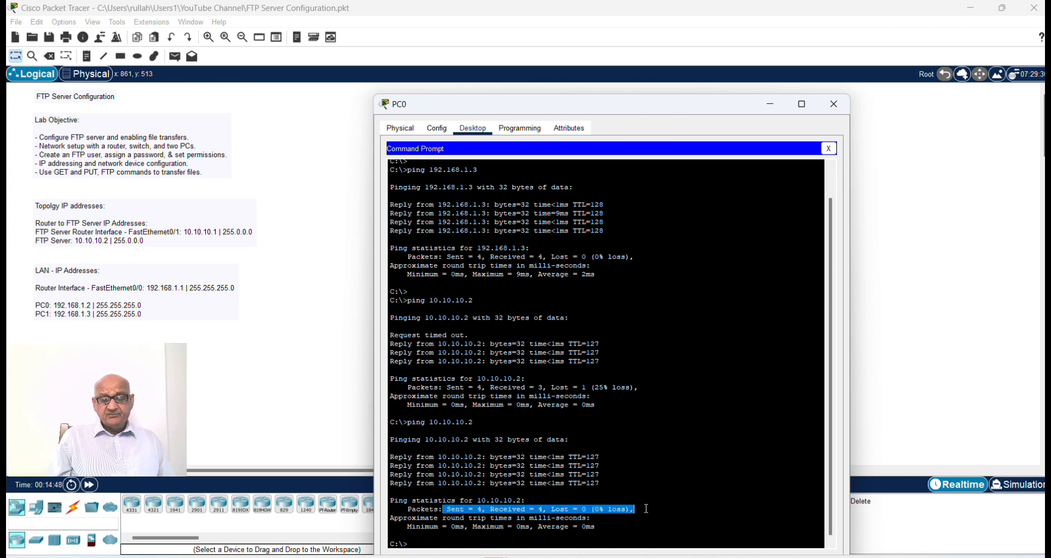
left_click(834, 104)
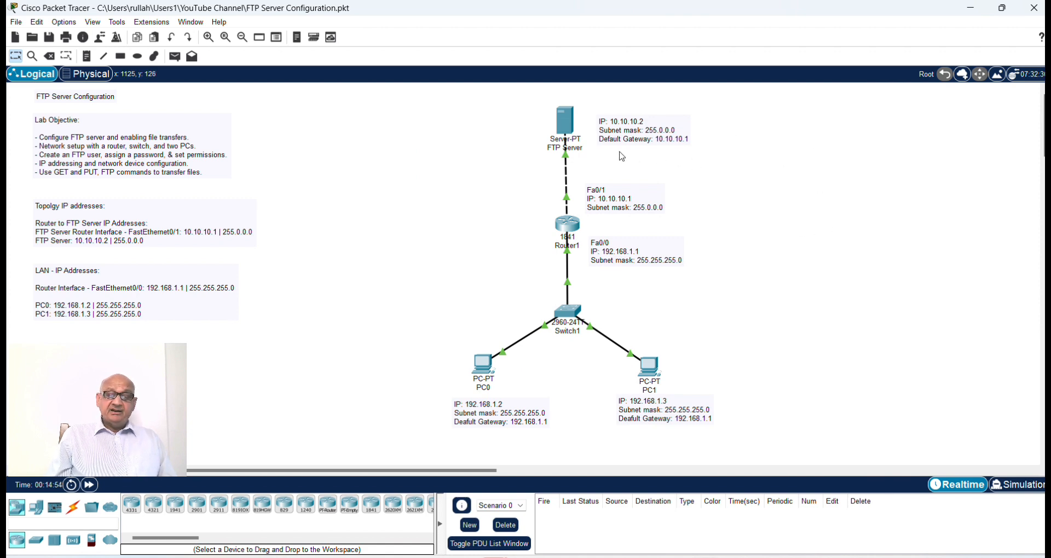
Step: Open the FTP service settings on the FTP Server and enter the username cisco1 and the password for a new user
left_click(567, 123)
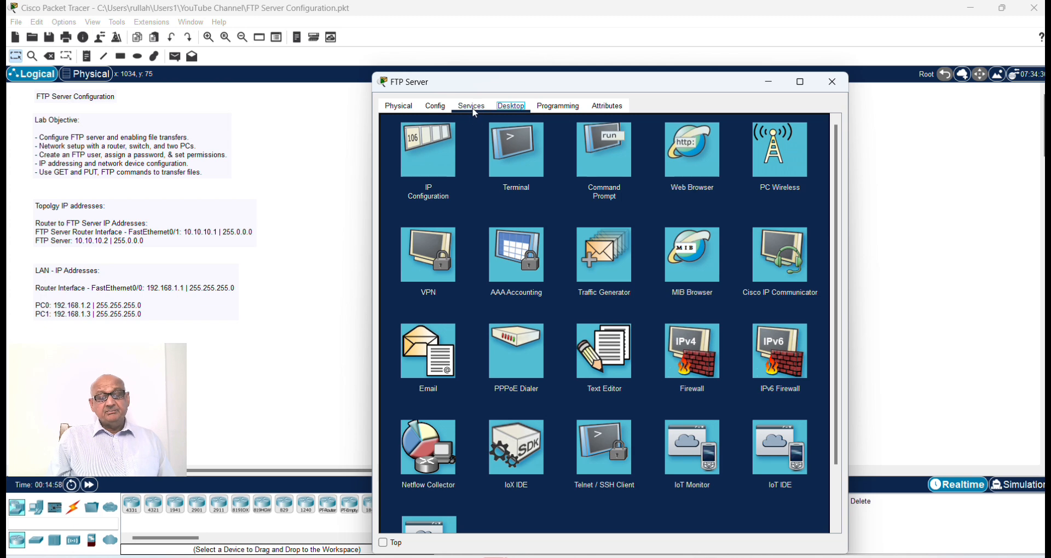
left_click(474, 110)
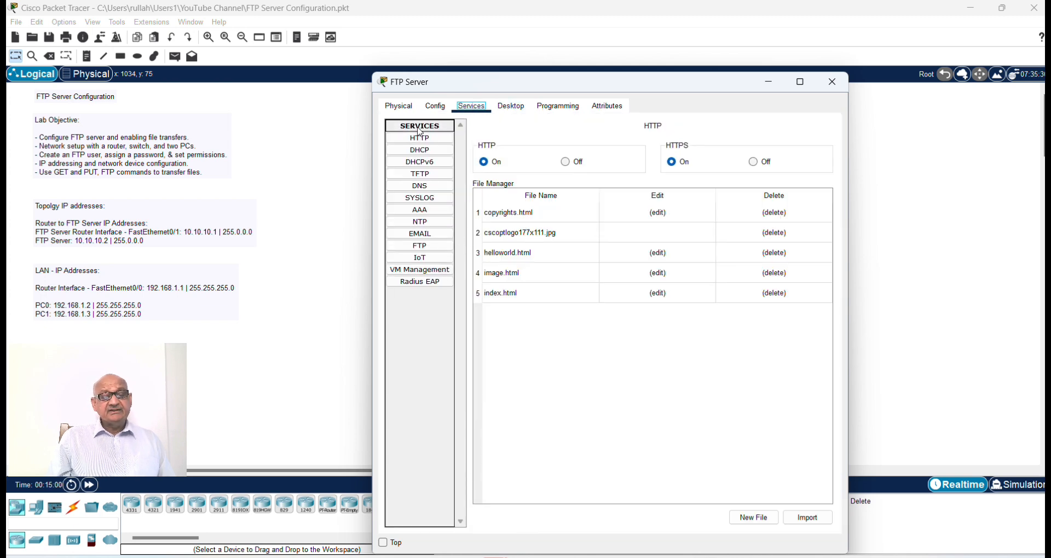
left_click(427, 247)
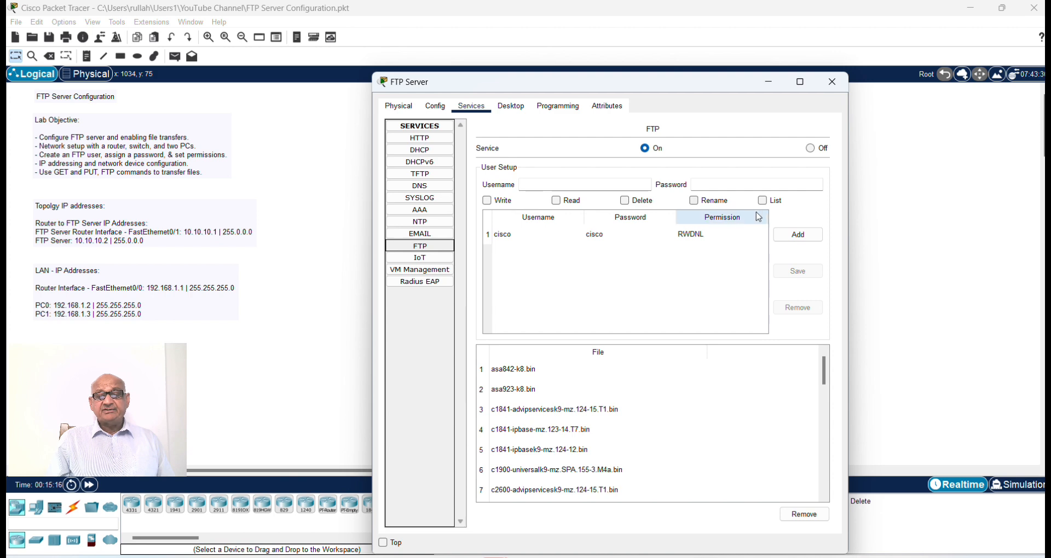
left_click(544, 184)
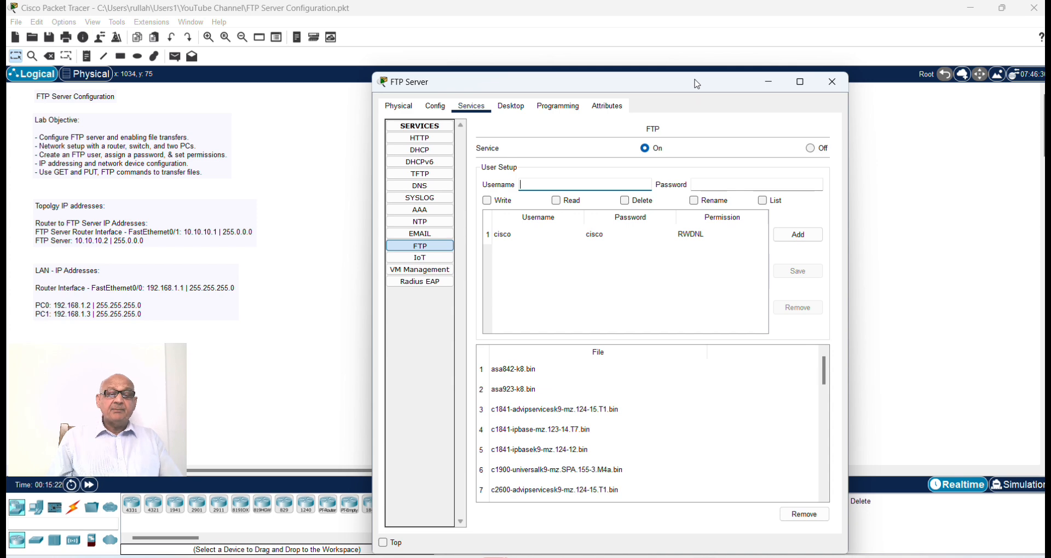
type("cisco1")
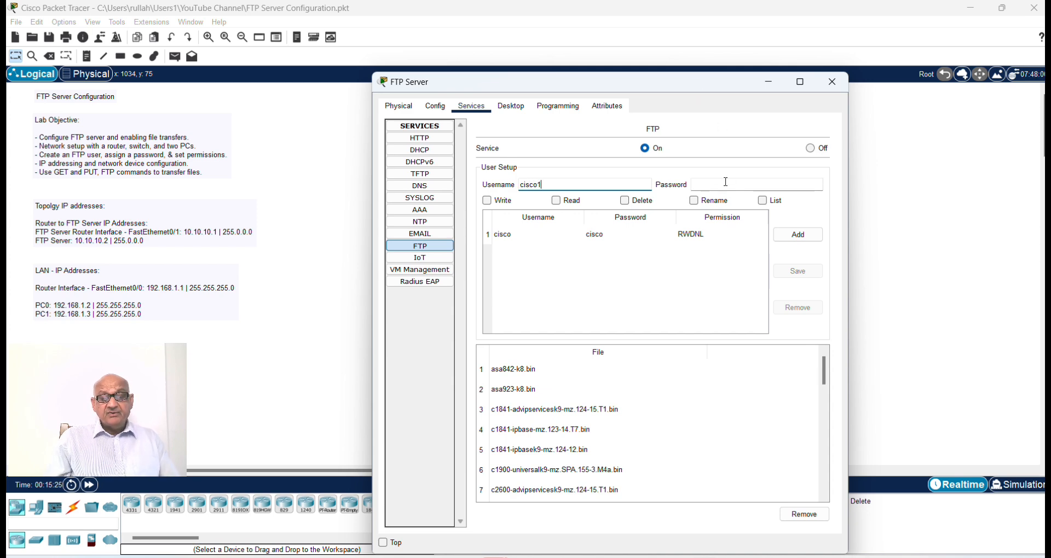
key("Tab")
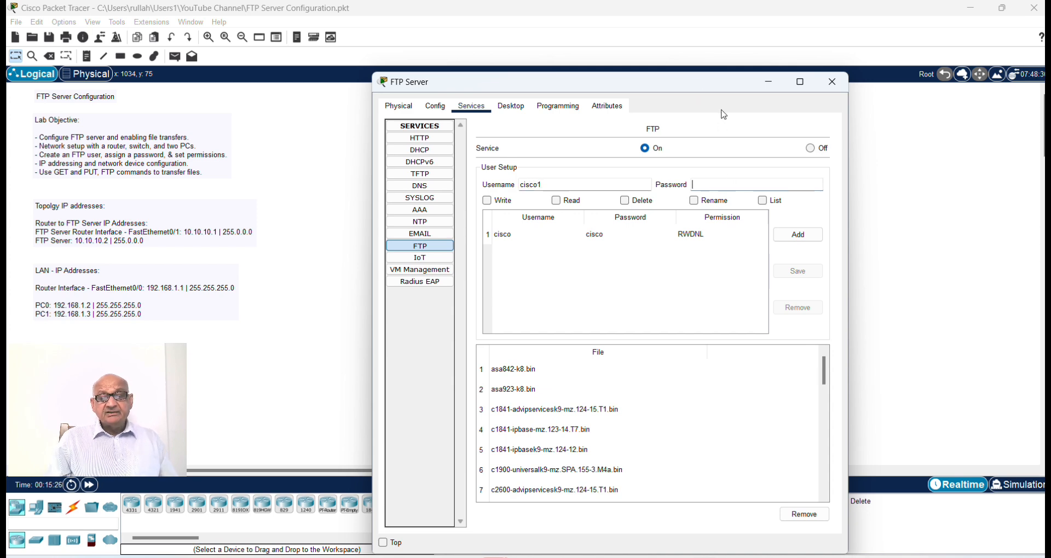
type("cisco1")
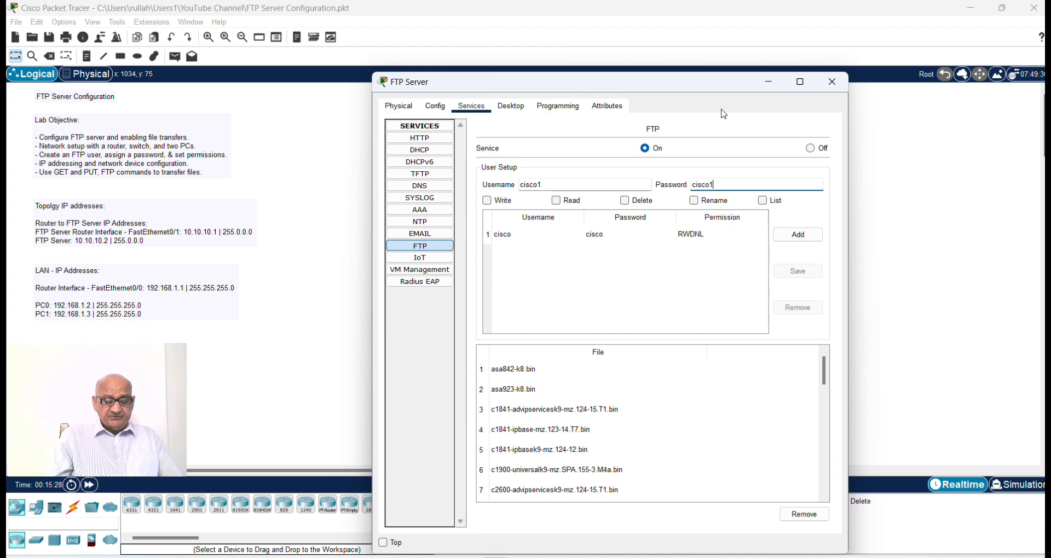
Step: Grant the new FTP user cisco1 Write, Read, Delete and List permissions, add the account and close the FTP Server window
left_click(486, 201)
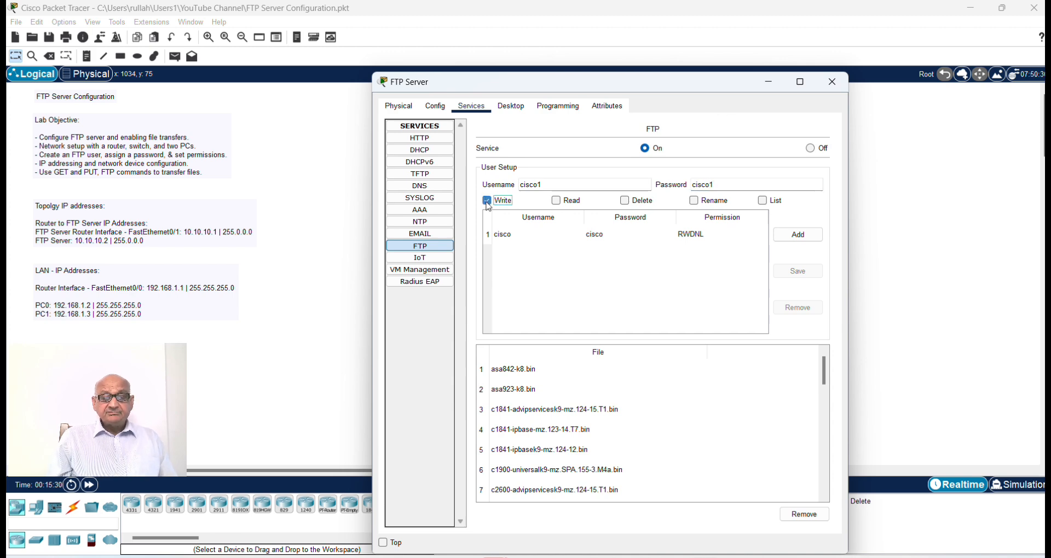
left_click(564, 203)
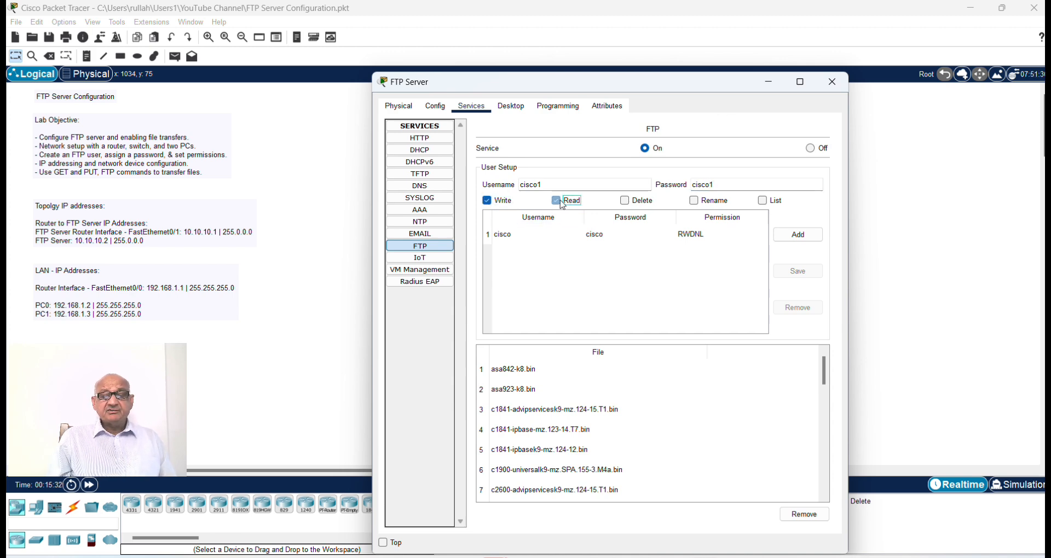
left_click(624, 201)
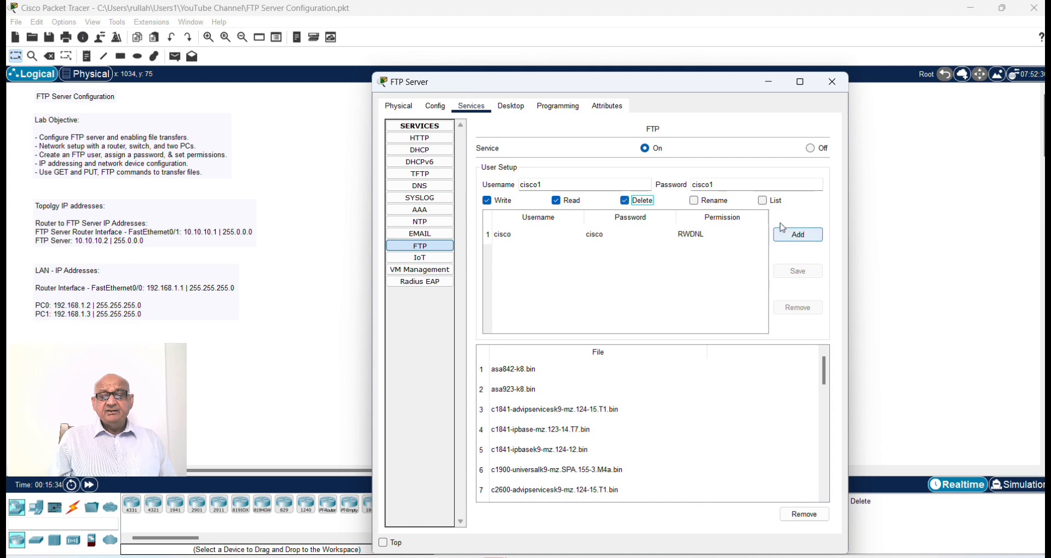
left_click(763, 201)
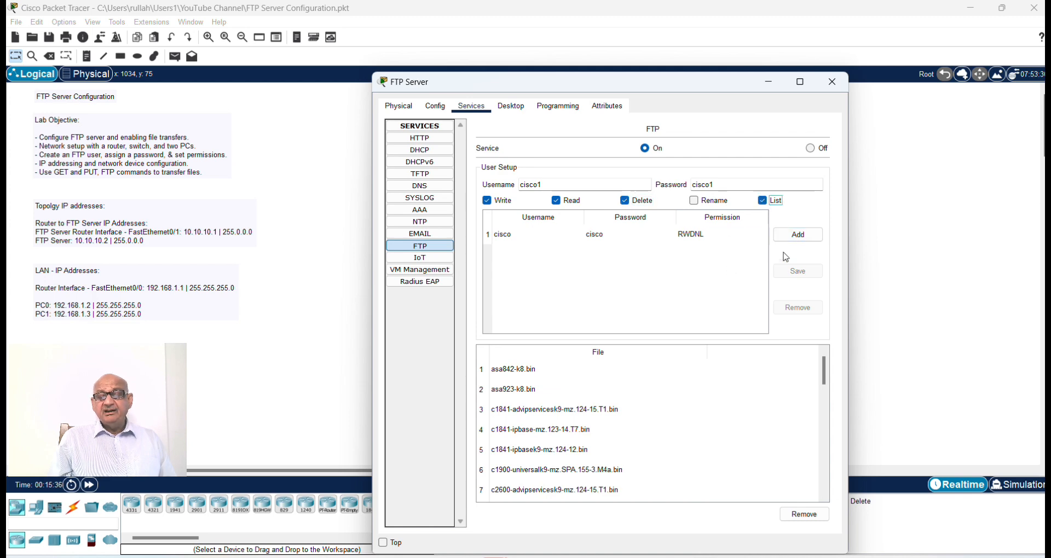
left_click(797, 235)
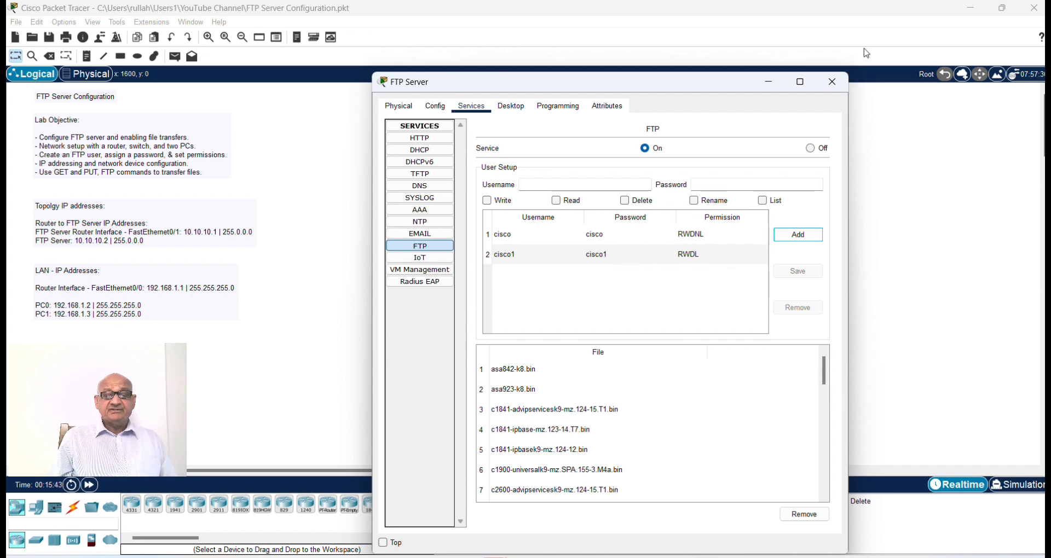
left_click(833, 83)
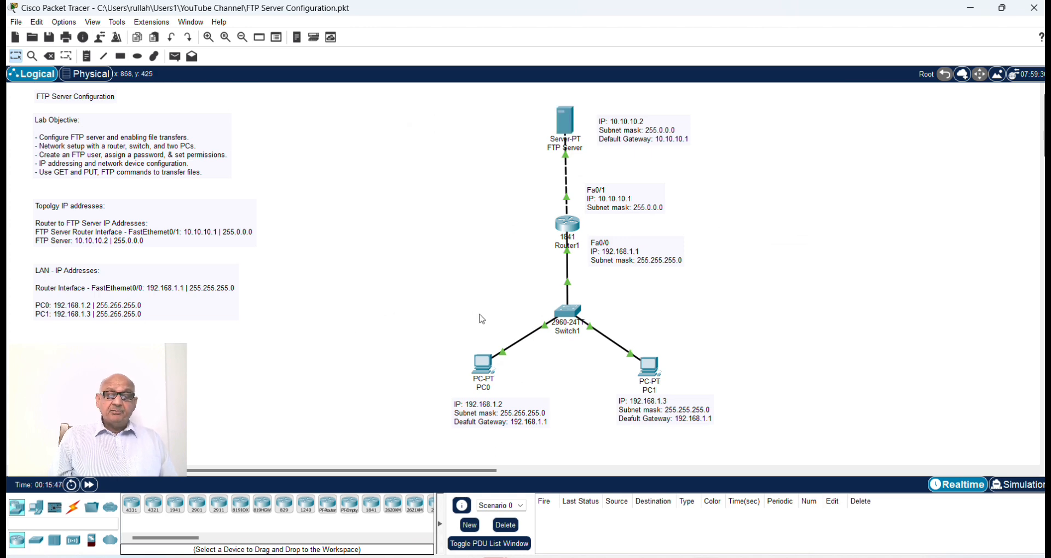
Step: List the files on PC0's C: drive with dir in its command prompt, check the file entry and close the prompt
left_click(485, 367)
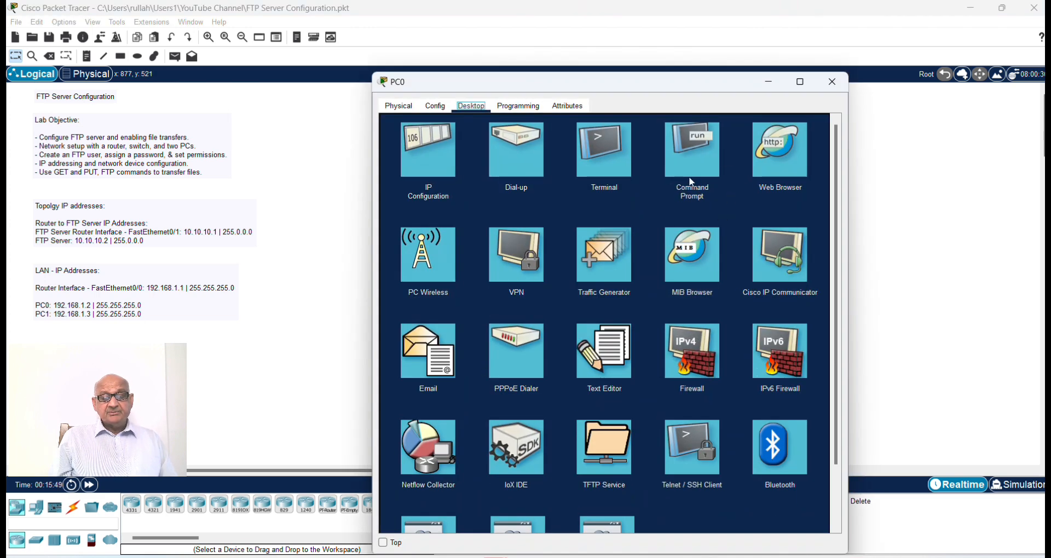
left_click(638, 211)
key("Return")
key("Return")
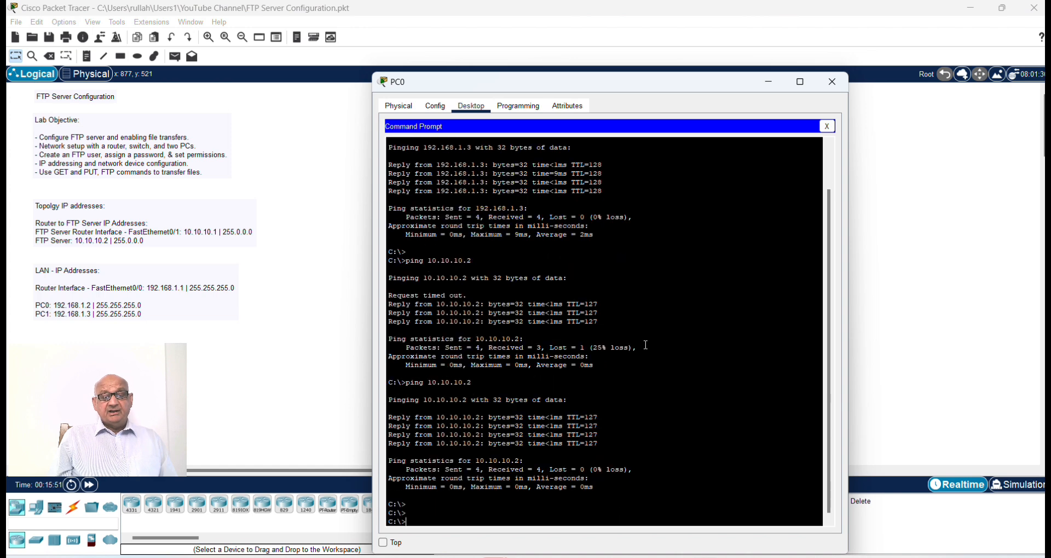
type("dir")
key("Return")
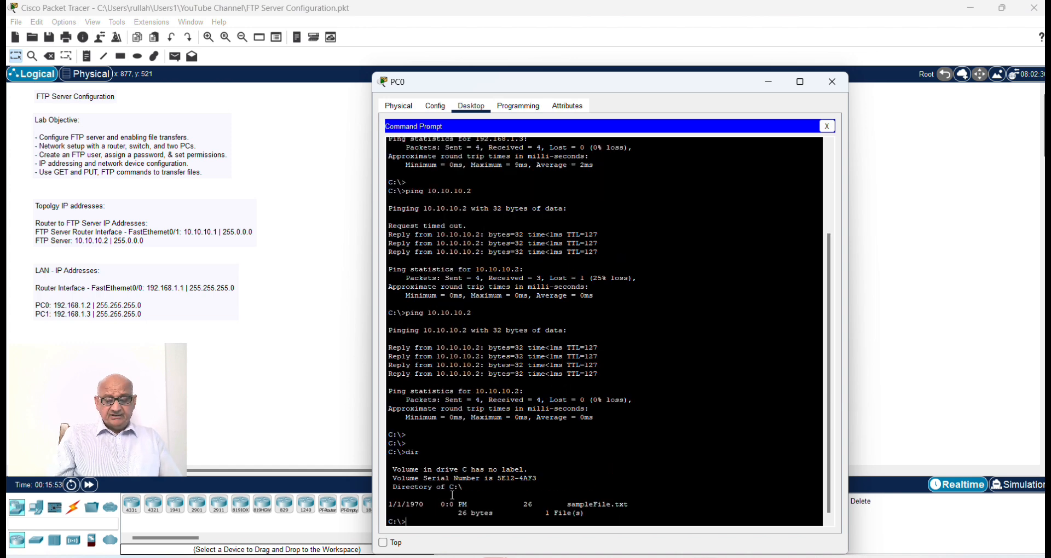
left_click_drag(392, 504, 634, 505)
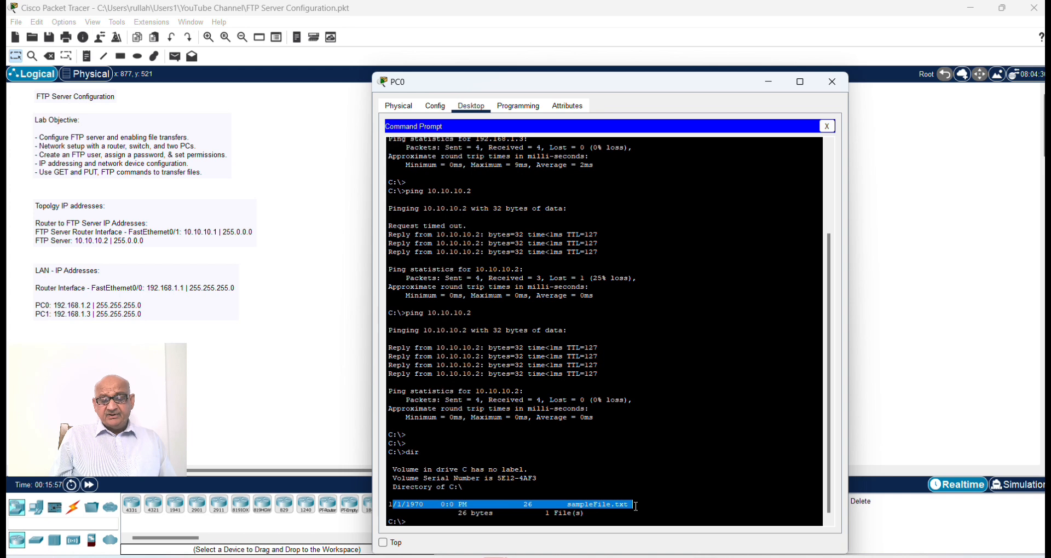
left_click(827, 127)
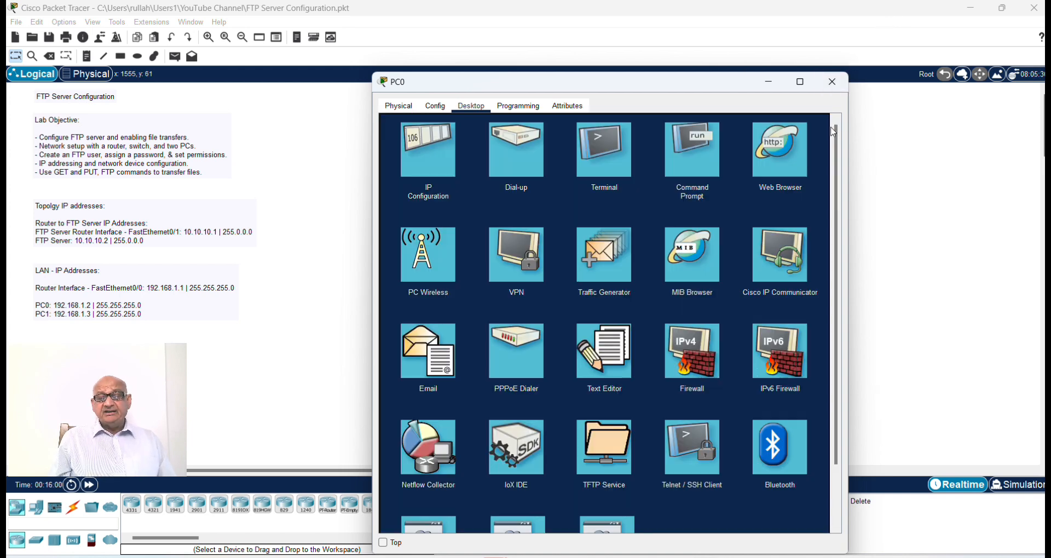
Step: Write "This is my first test file" in a new document in PC0's Text Editor
left_click(619, 361)
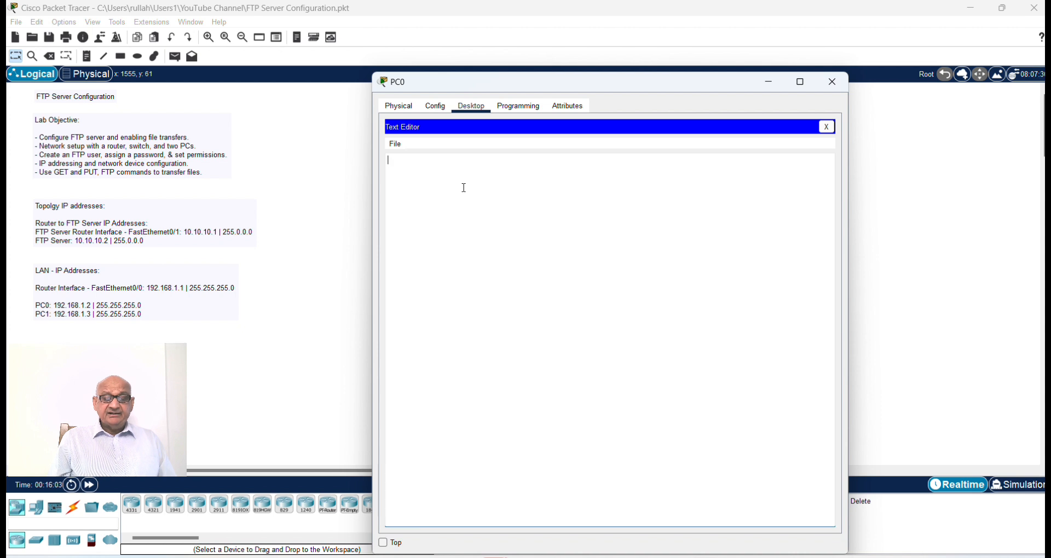
type("This")
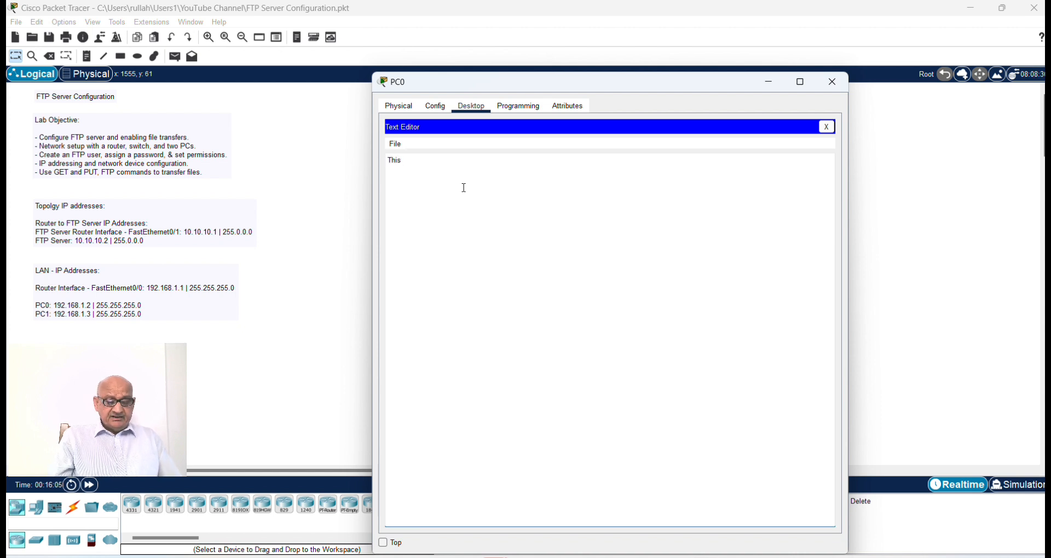
type(" is my f")
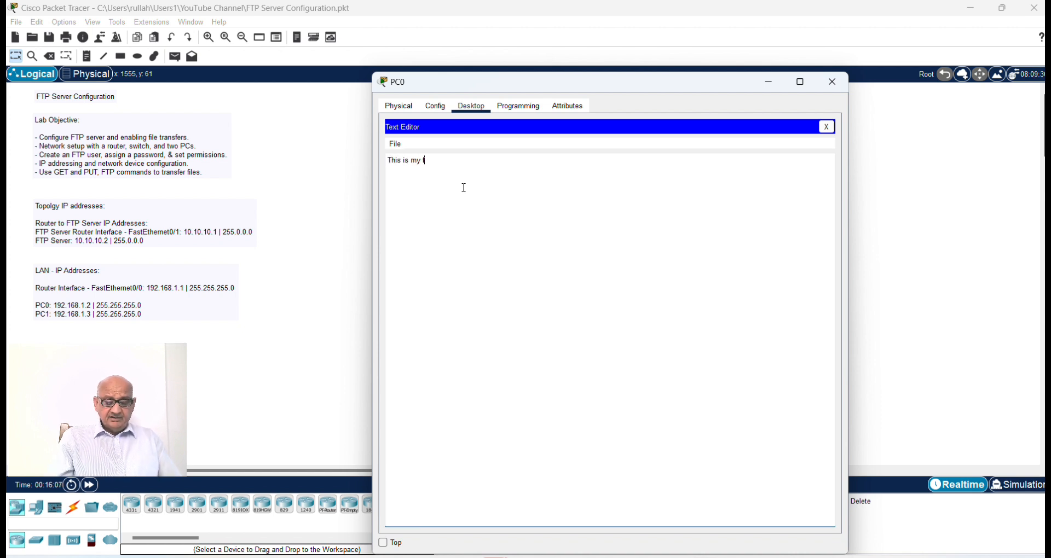
type("irst test")
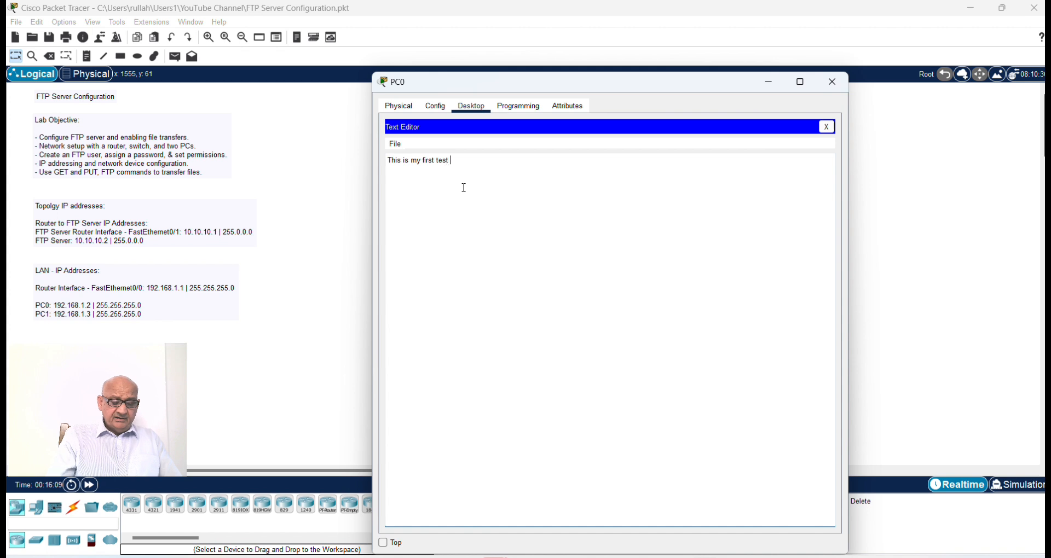
type(" file")
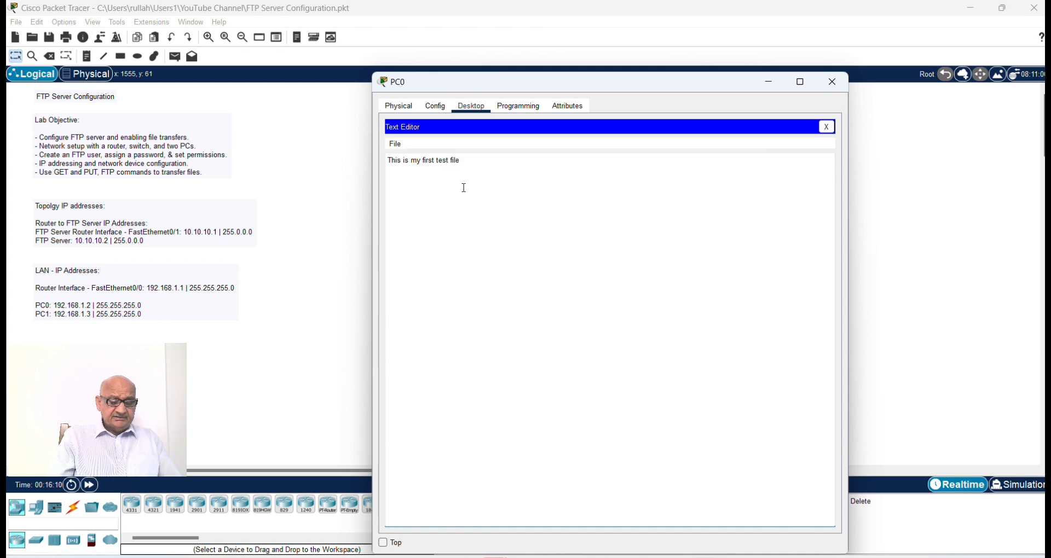
Step: Save the text document on PC0 as test1.txt and close the Text Editor
left_click(393, 145)
left_click(426, 187)
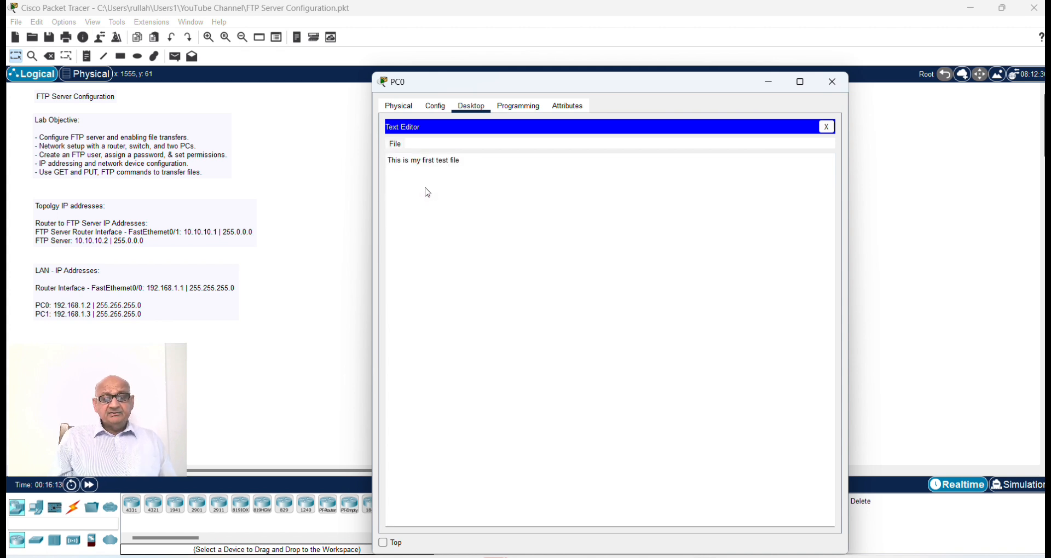
type("te")
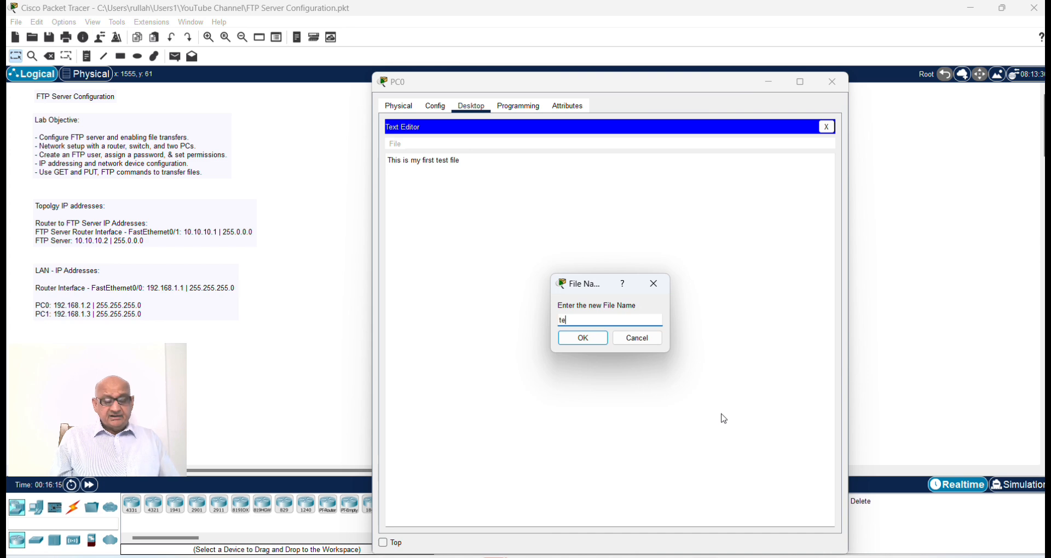
type("st1.txt")
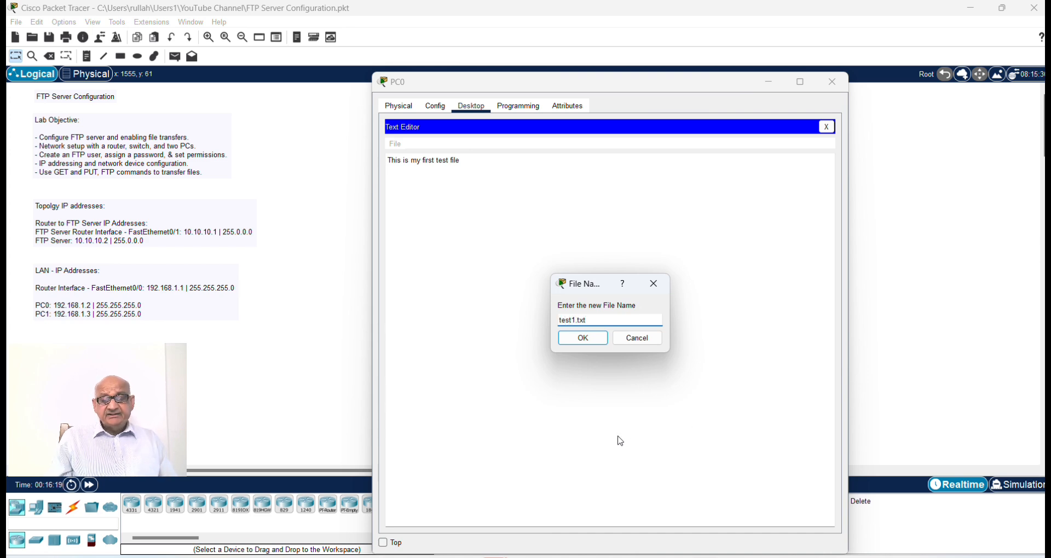
left_click(583, 340)
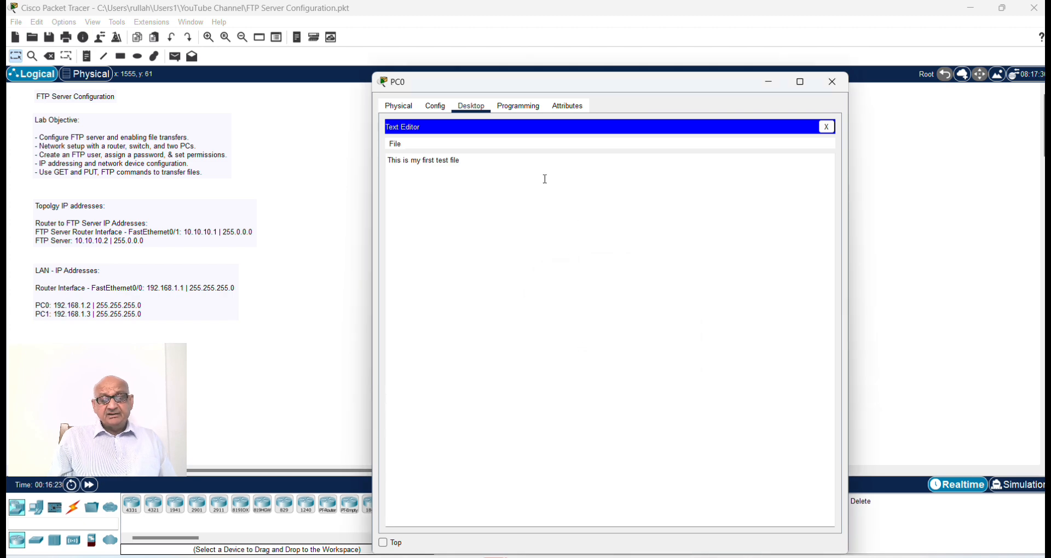
left_click(827, 128)
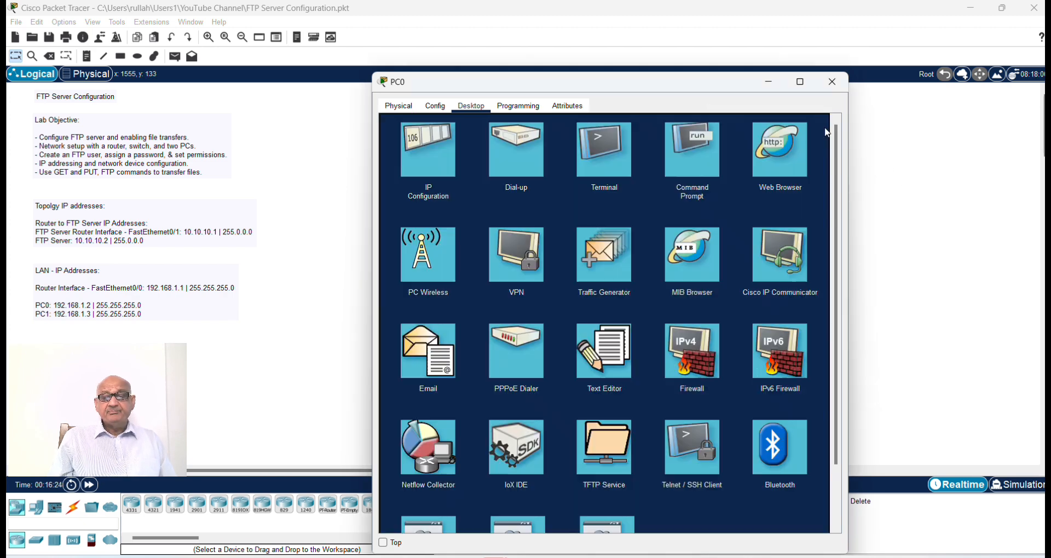
Step: List PC0's C: directory again with dir in the command prompt and check for the test1.txt entry
left_click(696, 150)
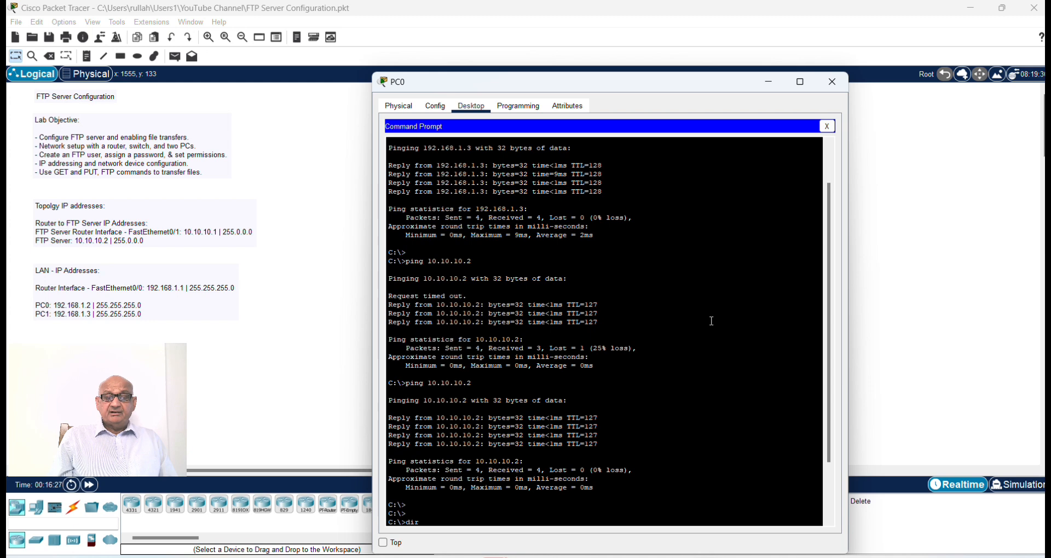
type("dir")
key("Return")
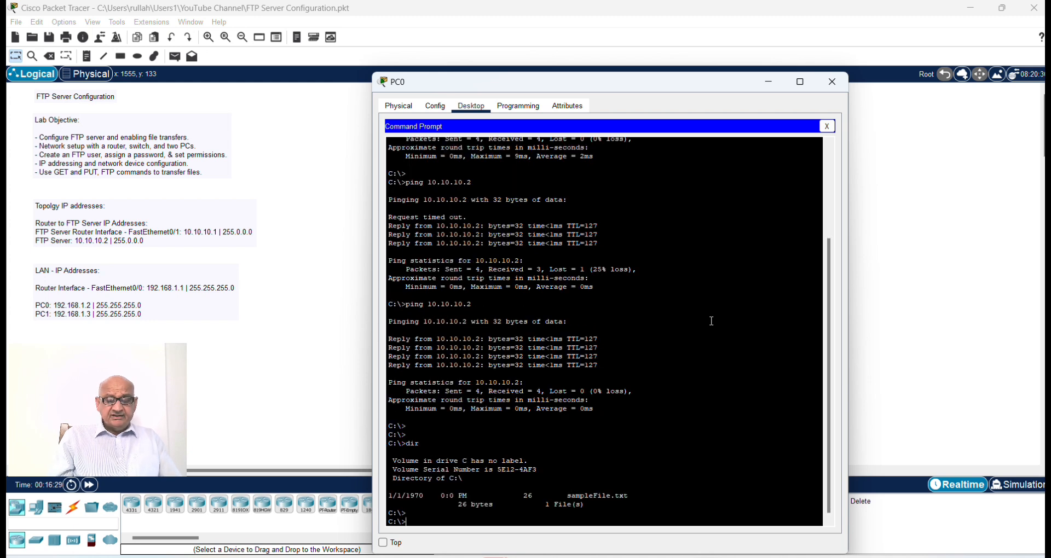
type("dir")
key("Return")
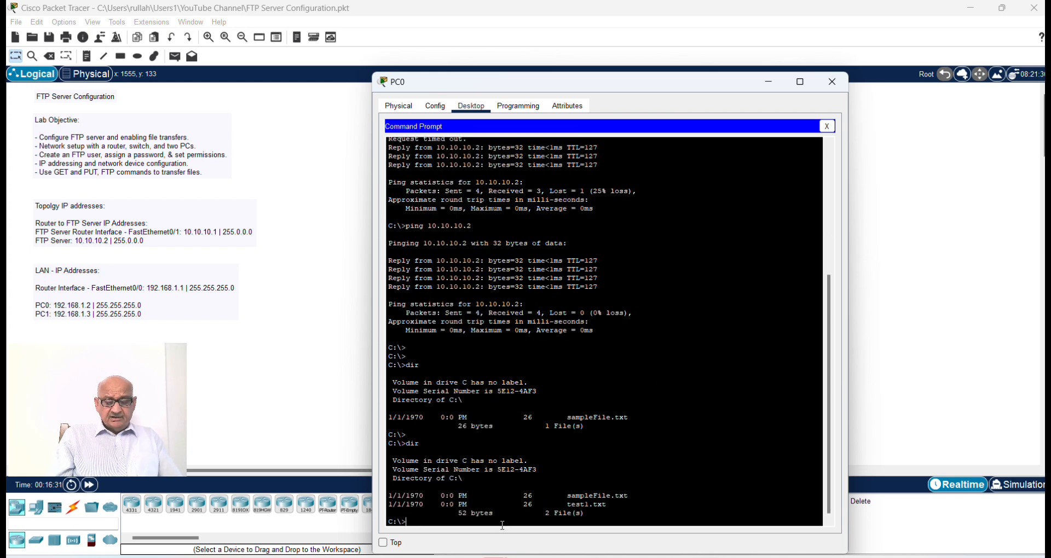
left_click_drag(388, 504, 617, 507)
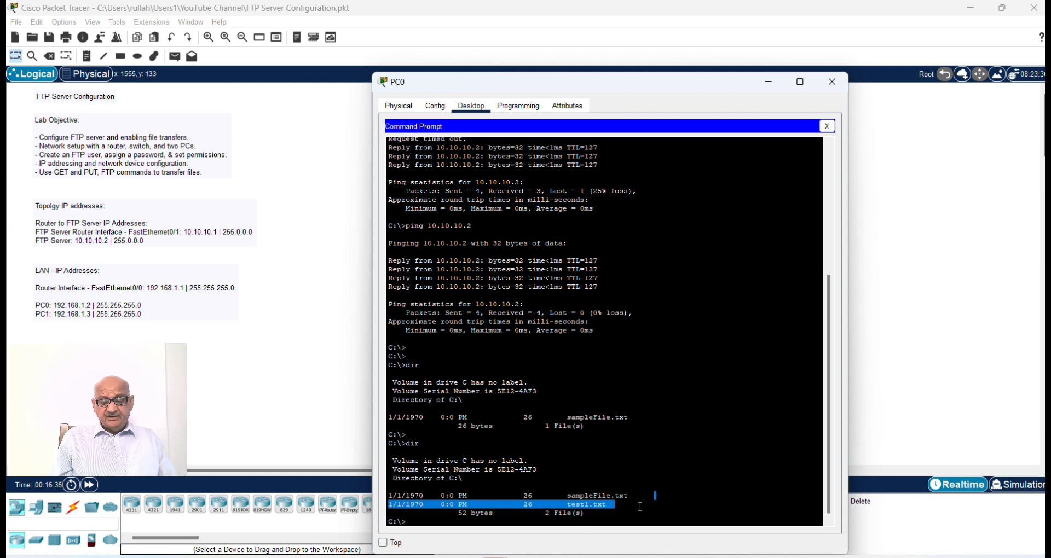
left_click(667, 454)
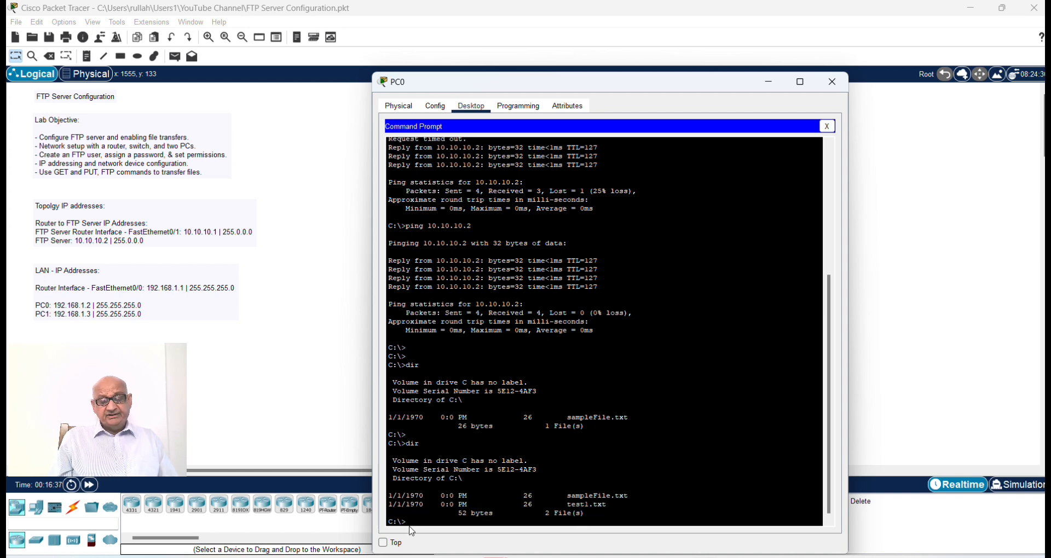
Step: Start an FTP connection from PC0's command prompt to the server with ftp 10.10.10.2
key("Return")
key("Return")
type("f")
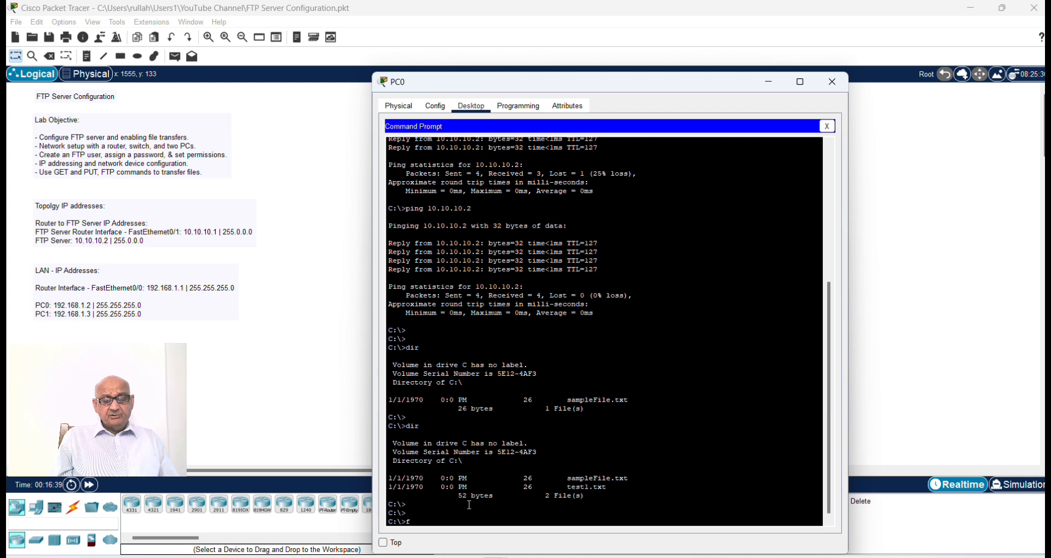
type("tp")
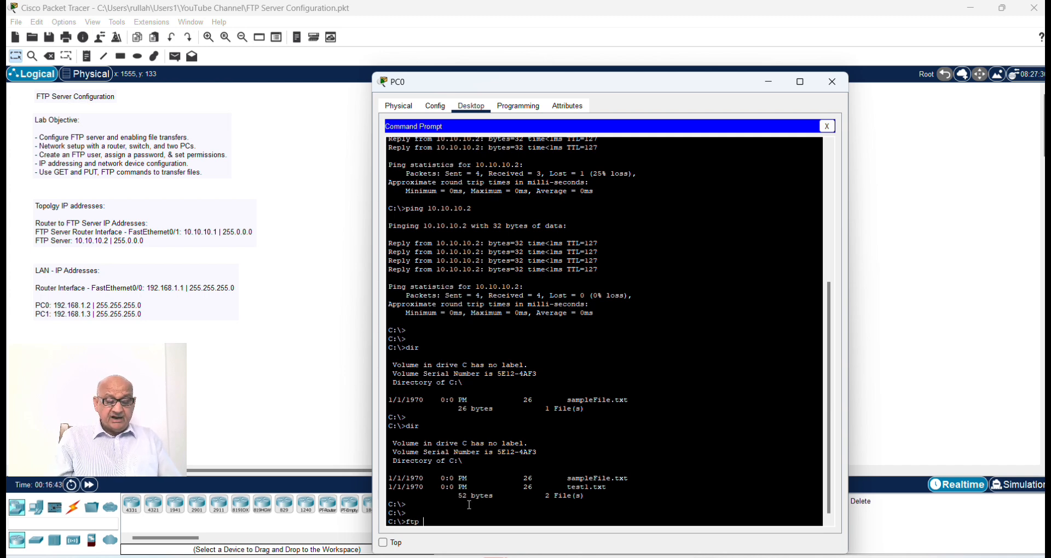
type(" 10.10")
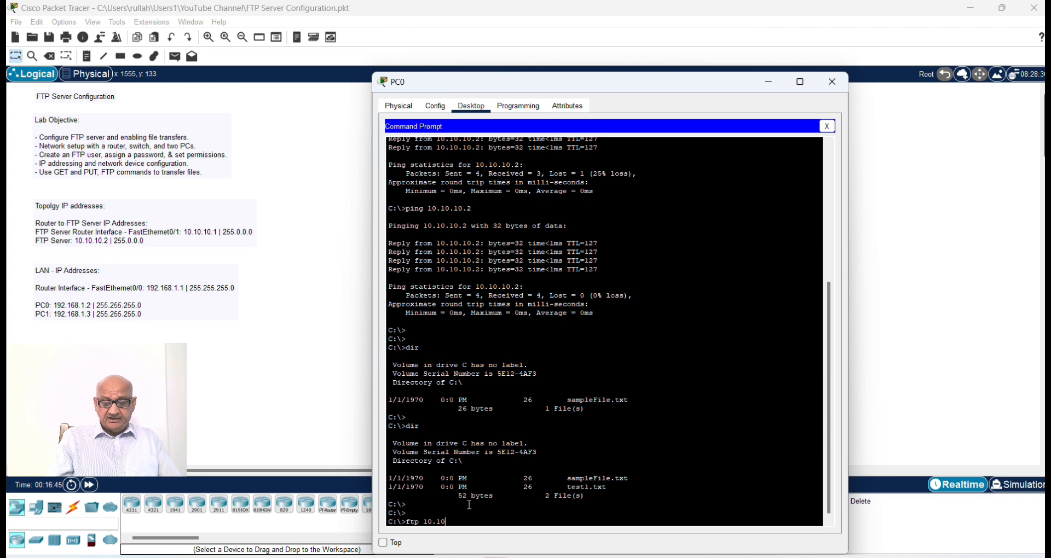
type(".1")
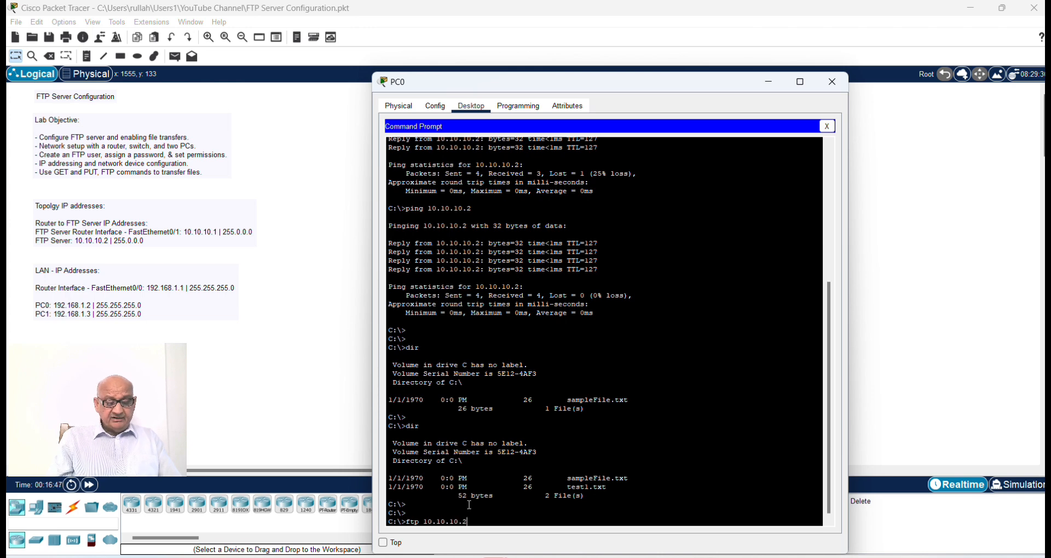
type("0.2")
key("Return")
Step: Log in to the FTP session with username cisco1 and the account password, and list the server's files with dir
type("c")
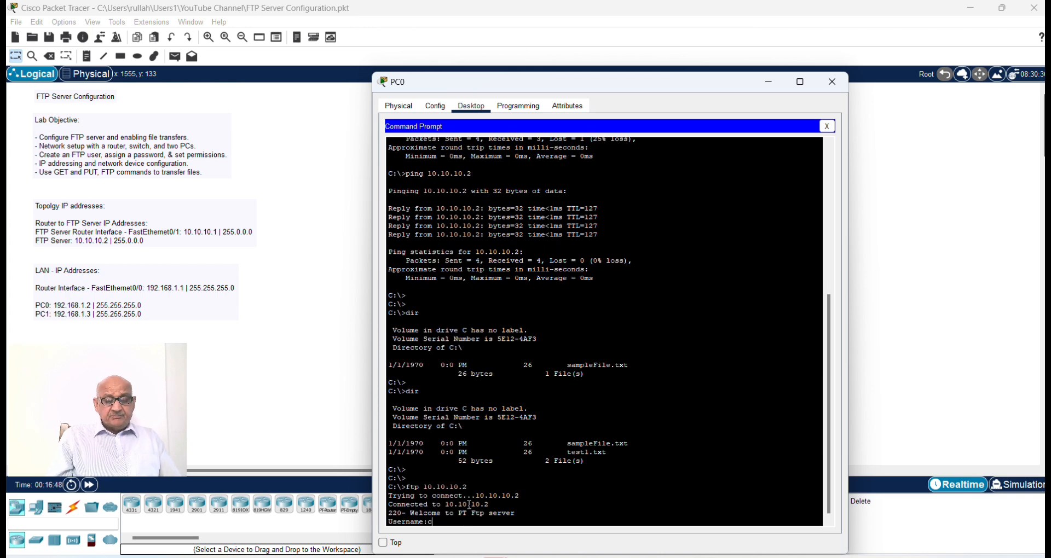
type("isco1")
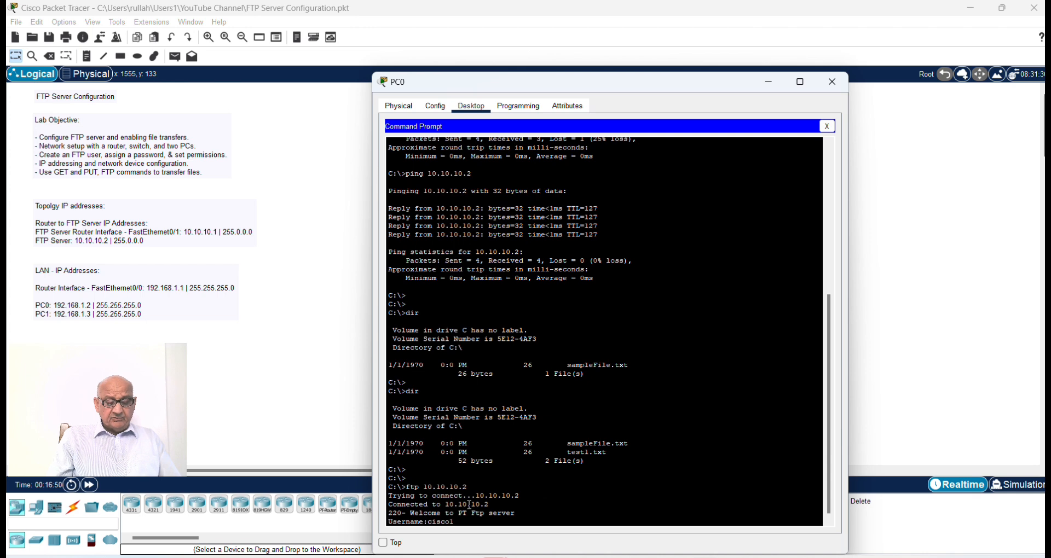
key("Return")
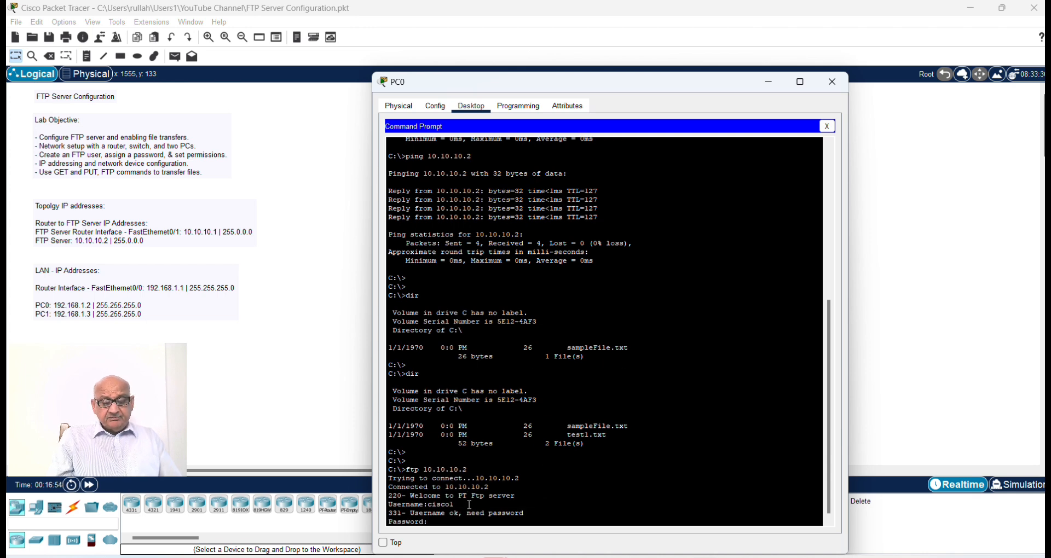
key("Return")
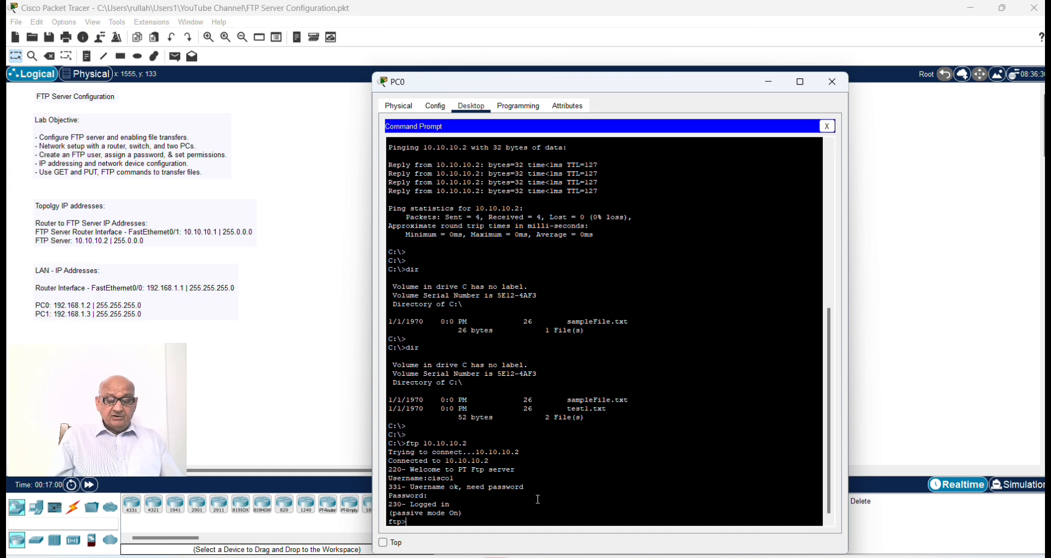
type("dir")
key("Return")
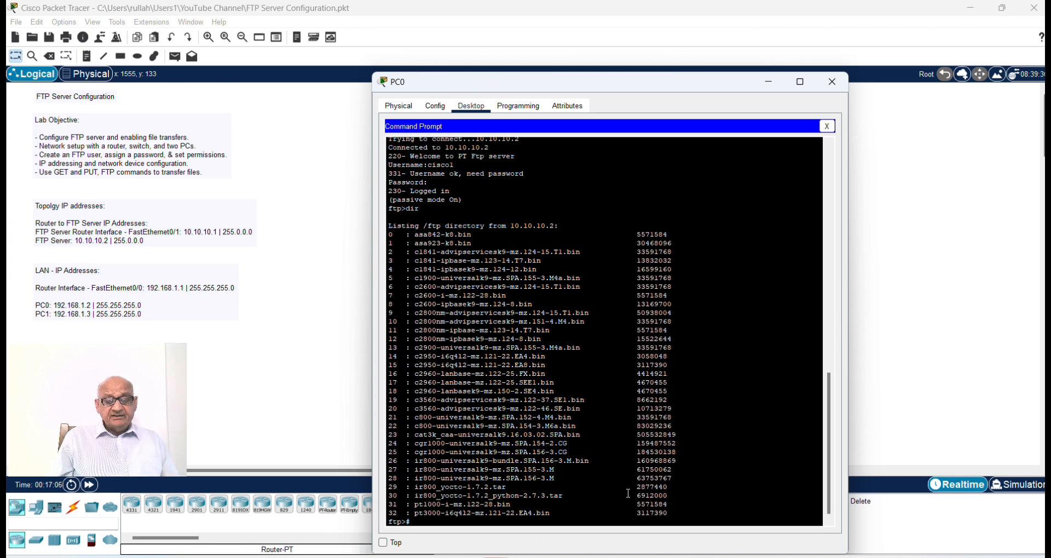
type("#")
key("Return")
key("Return")
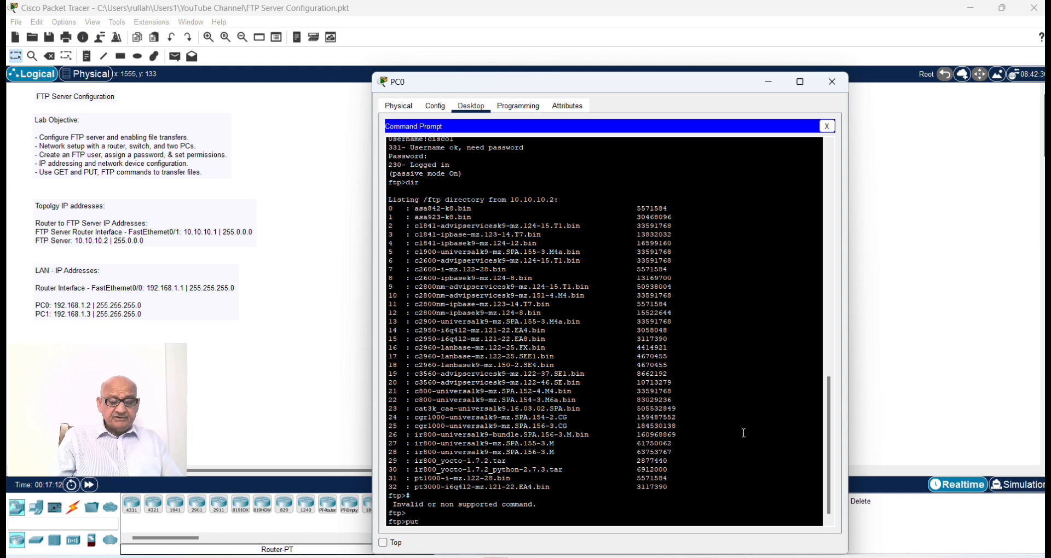
Step: Upload test1.txt from PC0 to the FTP server with put test1.txt
type("put test1")
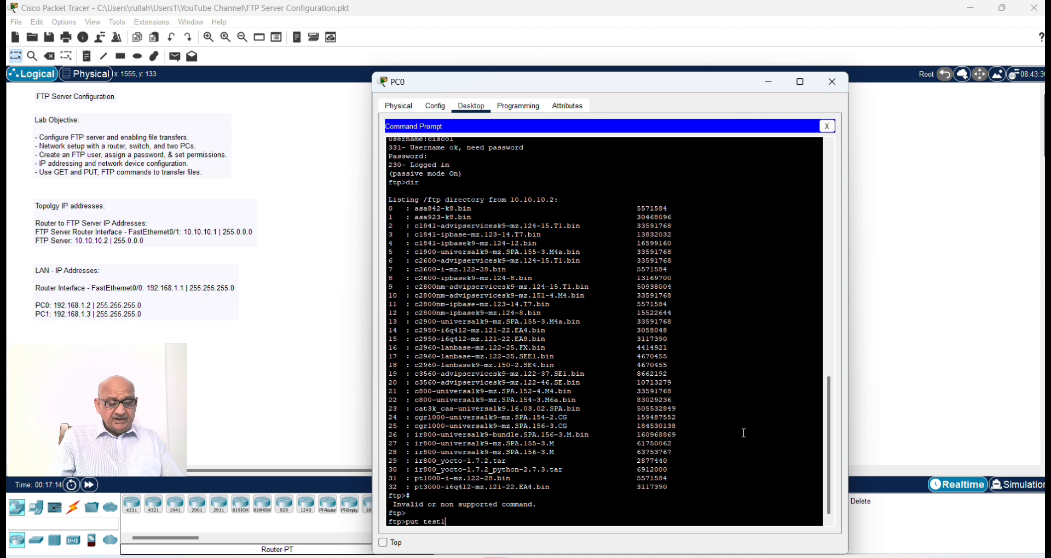
type(".tx")
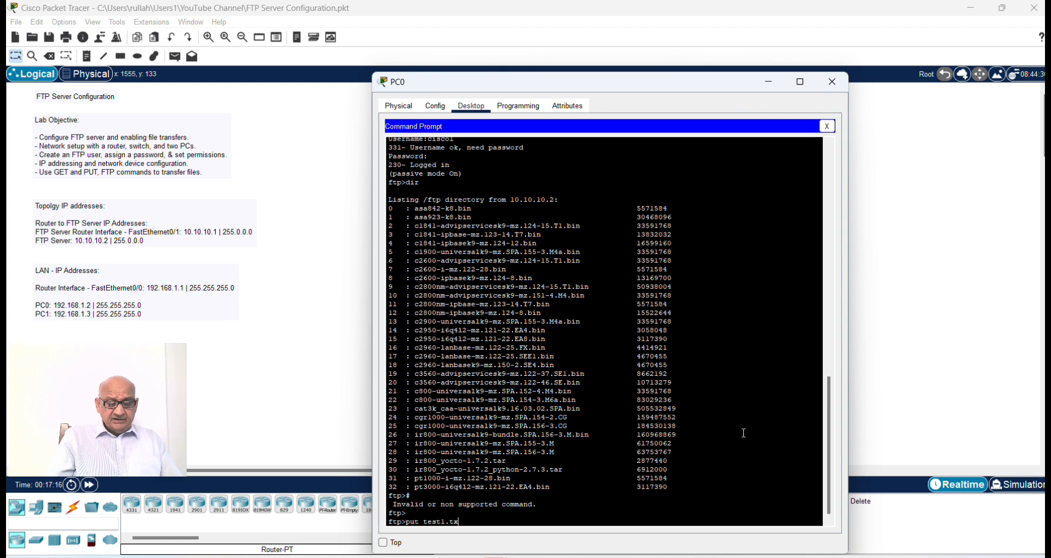
type("t")
key("Return")
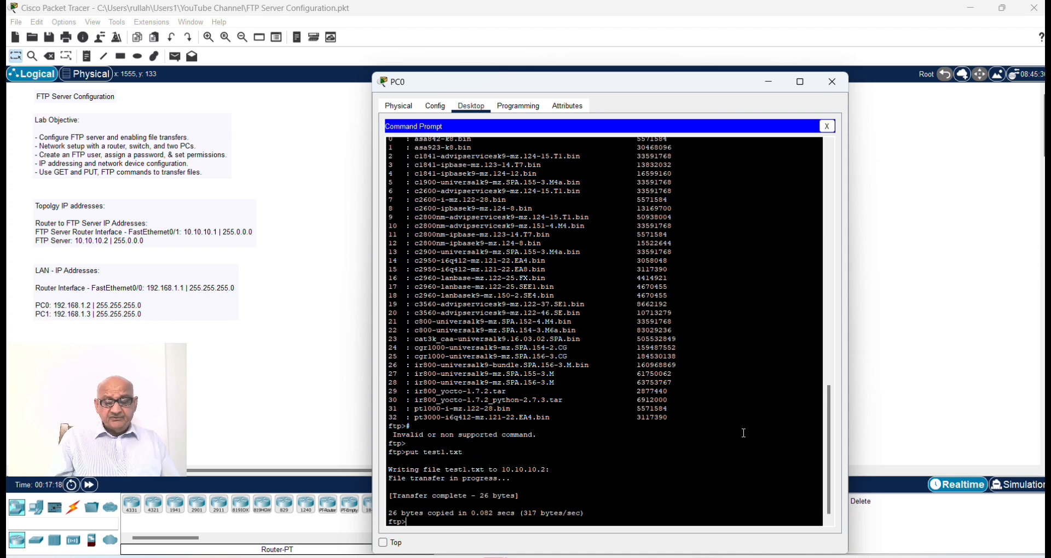
left_click_drag(390, 495, 602, 518)
left_click(475, 519)
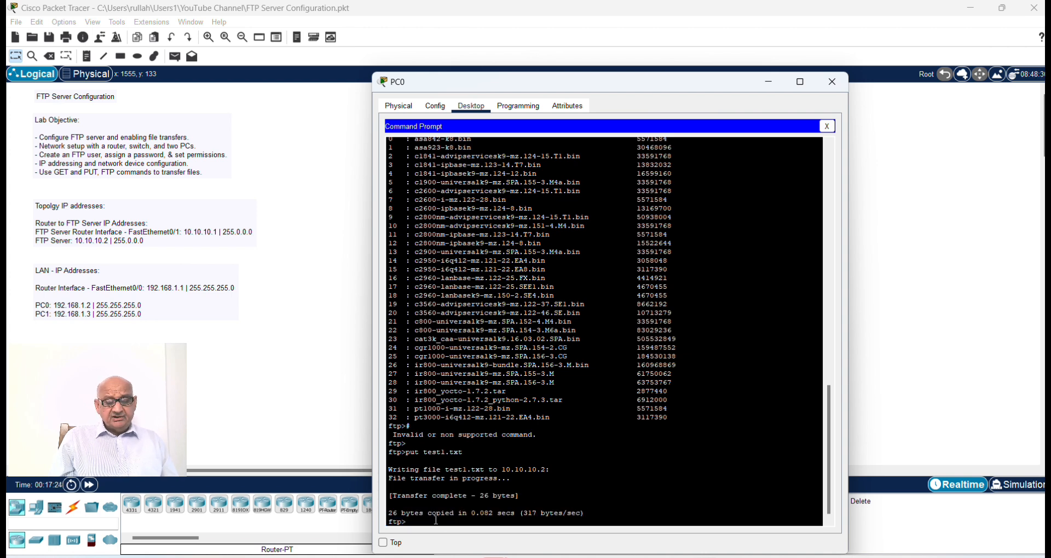
Step: List the FTP server's files again with dir and check for the test1.txt entry
key("Return")
key("Return")
type("dir")
key("Return")
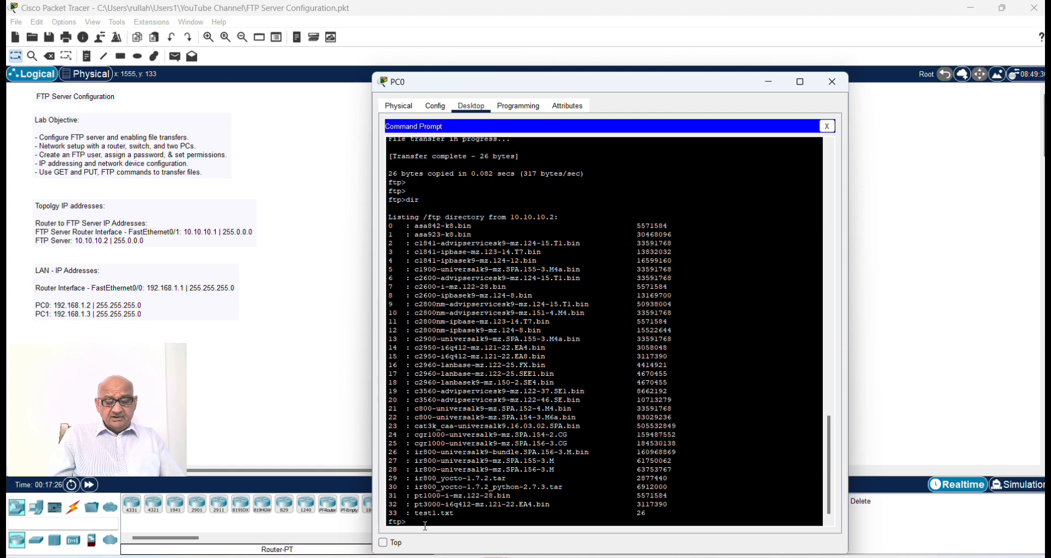
left_click_drag(415, 514, 659, 518)
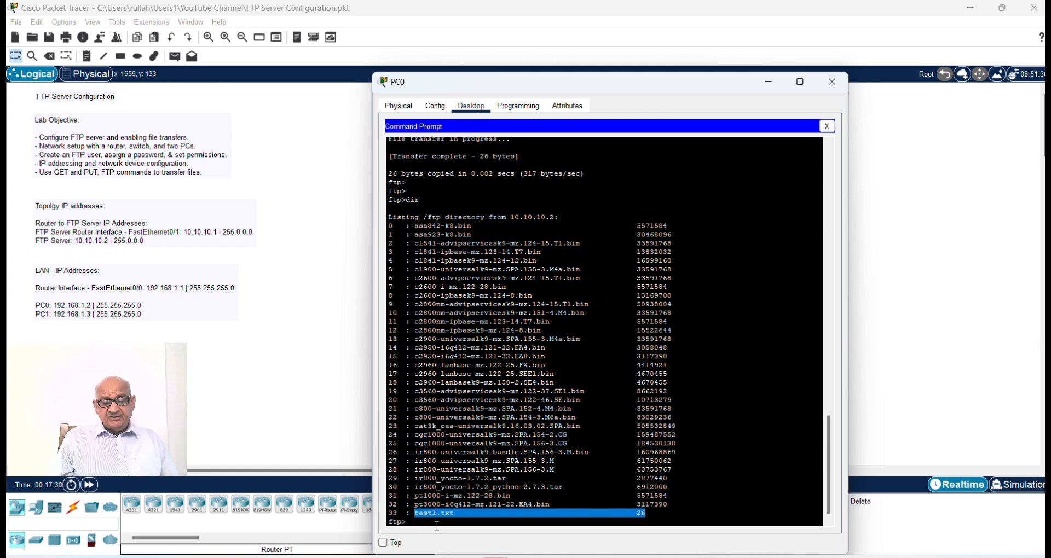
left_click(416, 523)
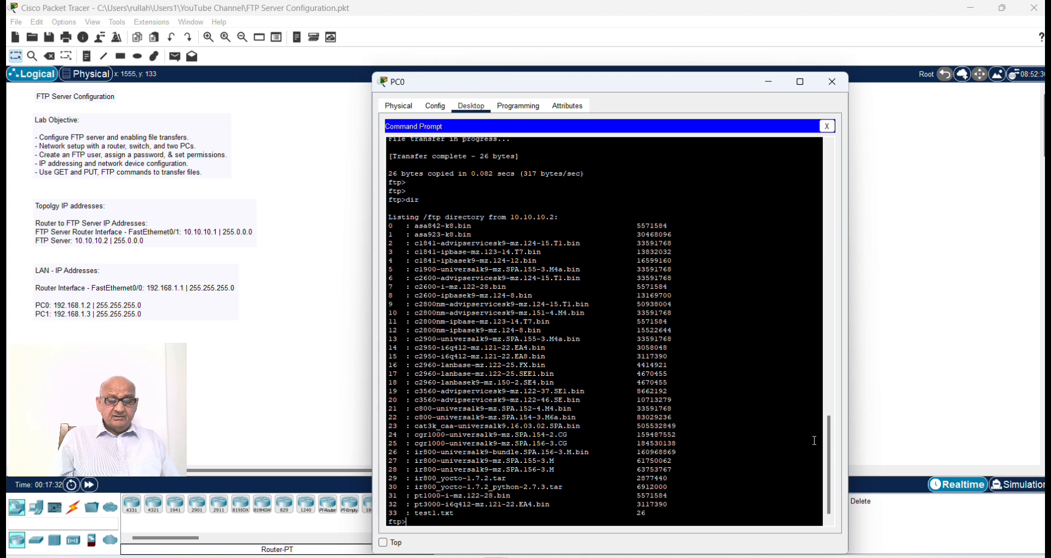
Step: End PC0's FTP session with quit and close the PC0 window
type("qui")
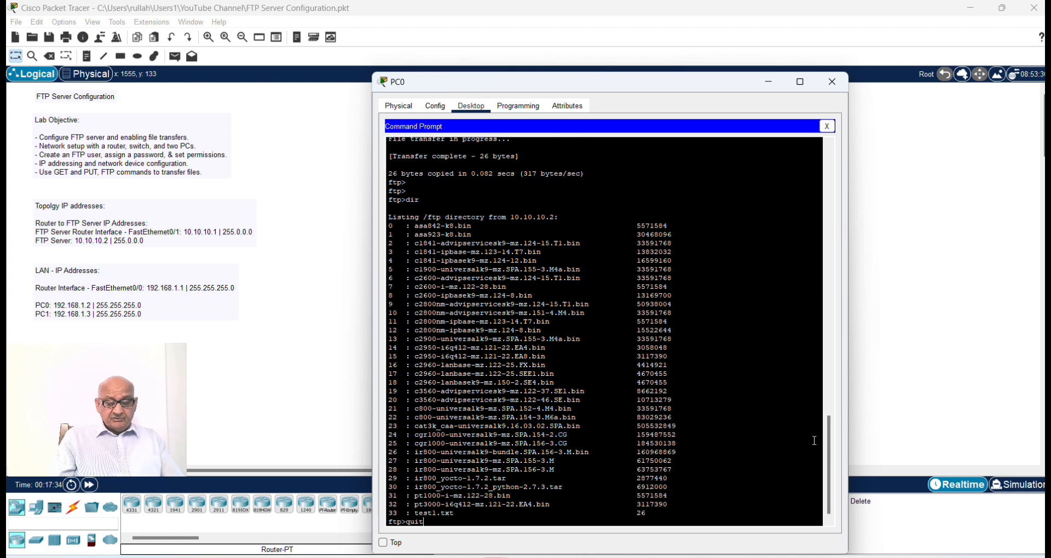
type("t")
key("Return")
key("Return")
key("Return")
key("Return")
key("Return")
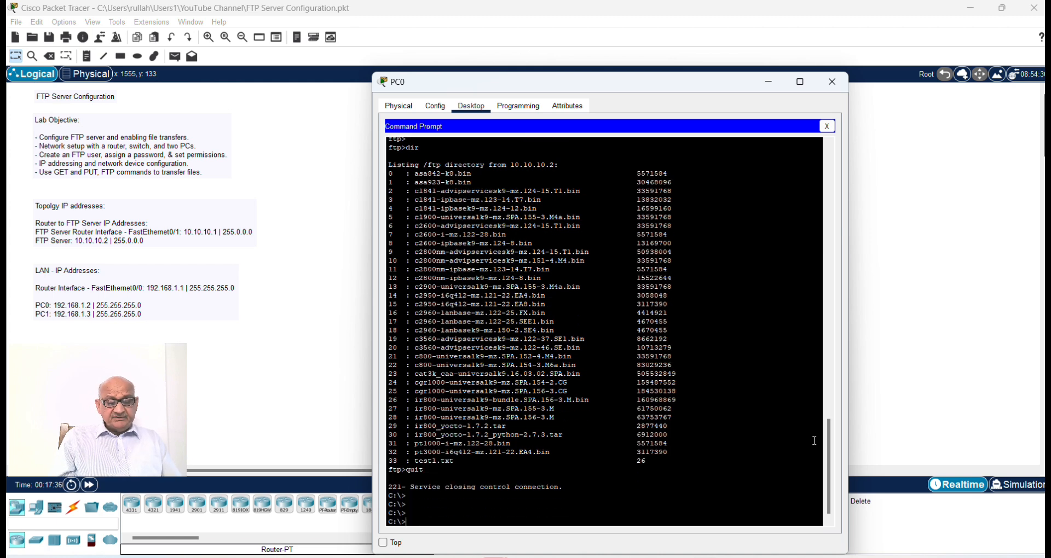
left_click(833, 82)
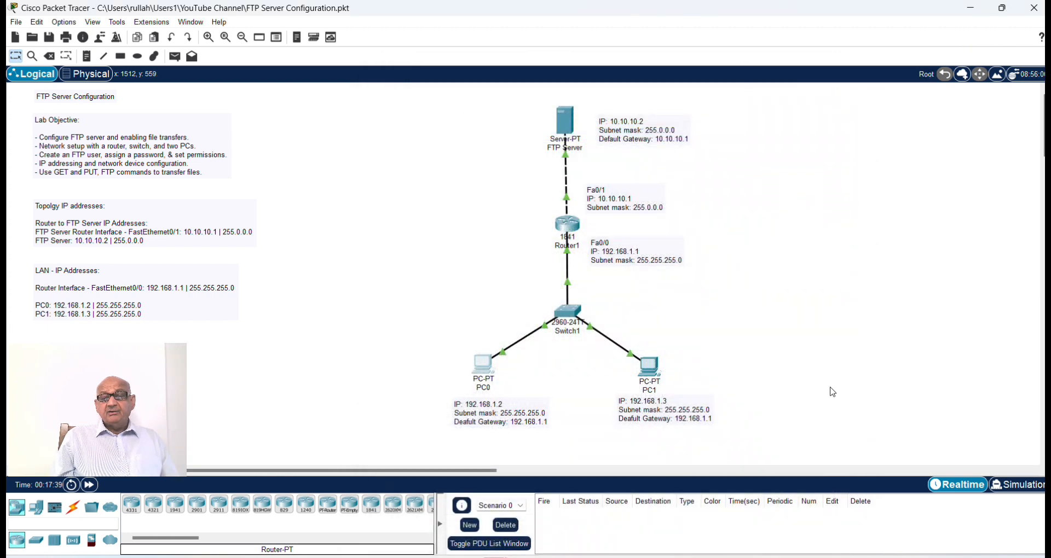
Step: Open the command prompt on PC1 and list its C: directory with dir
left_click(650, 373)
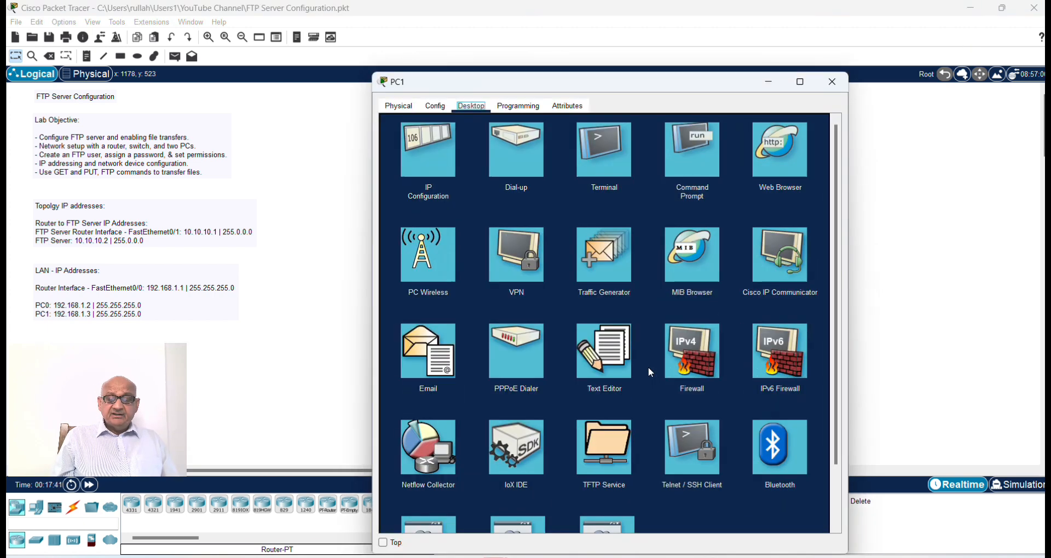
left_click(699, 148)
type("dir")
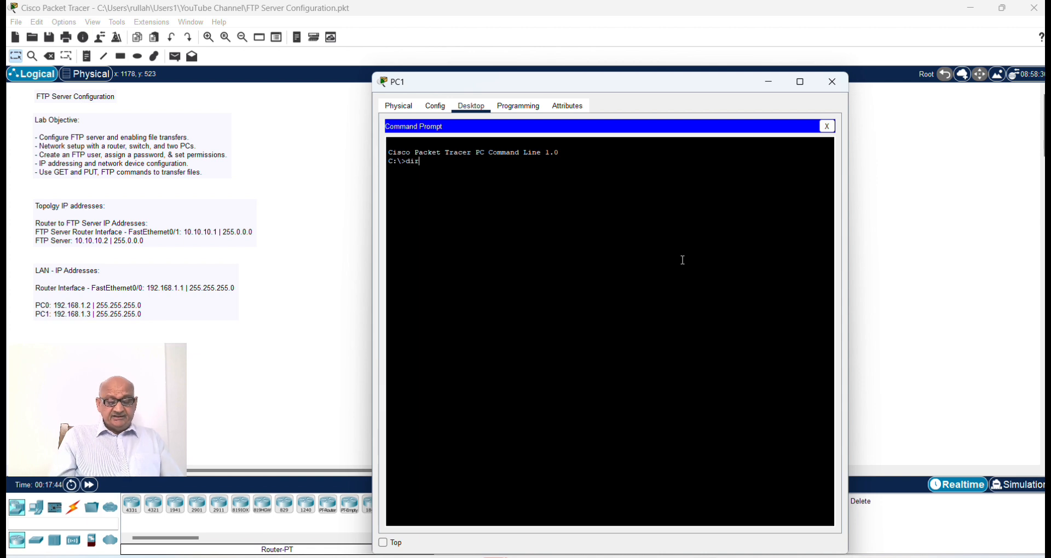
key("Return")
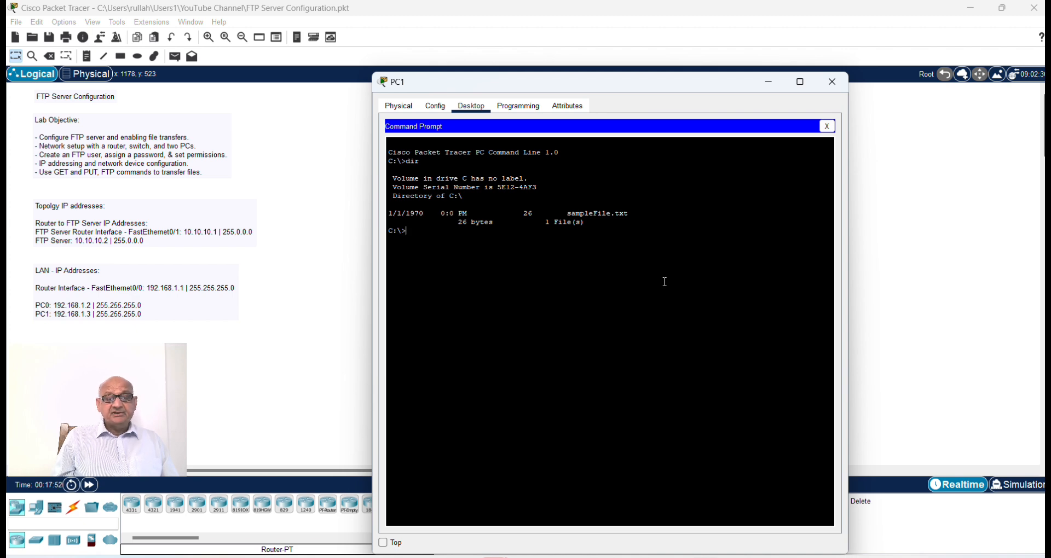
Step: Start an FTP connection from PC1's command prompt to the server with ftp 10.10.10.2
type("ftp 1")
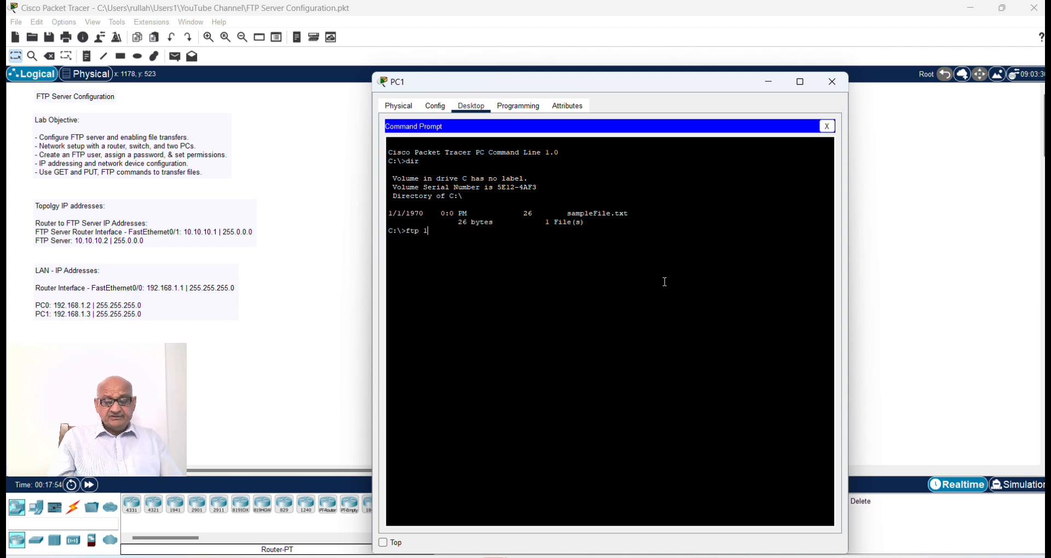
type("0.10")
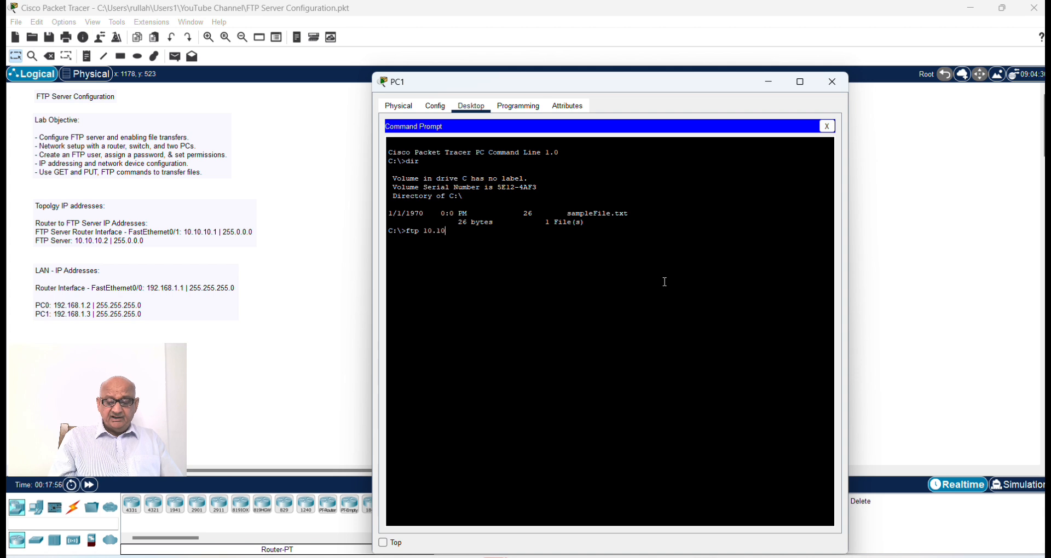
type(".10.2")
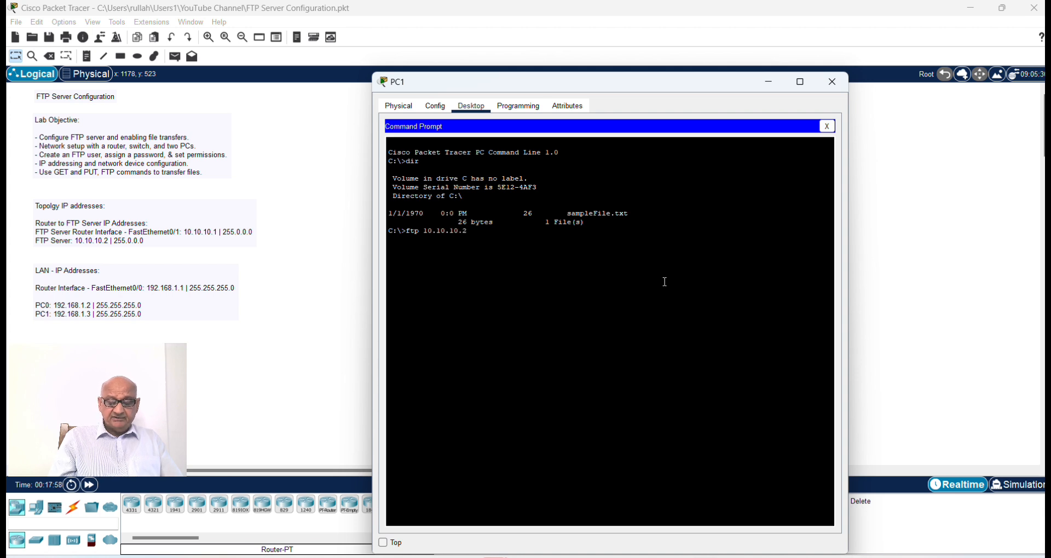
key("Return")
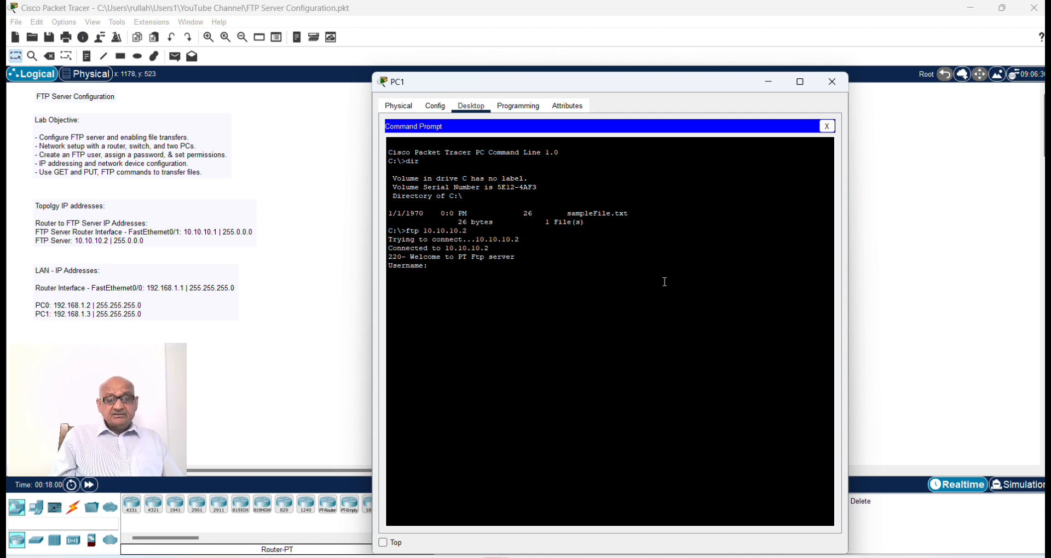
Step: Log in to PC1's FTP session with username cisco1 and the account password
type("cisco")
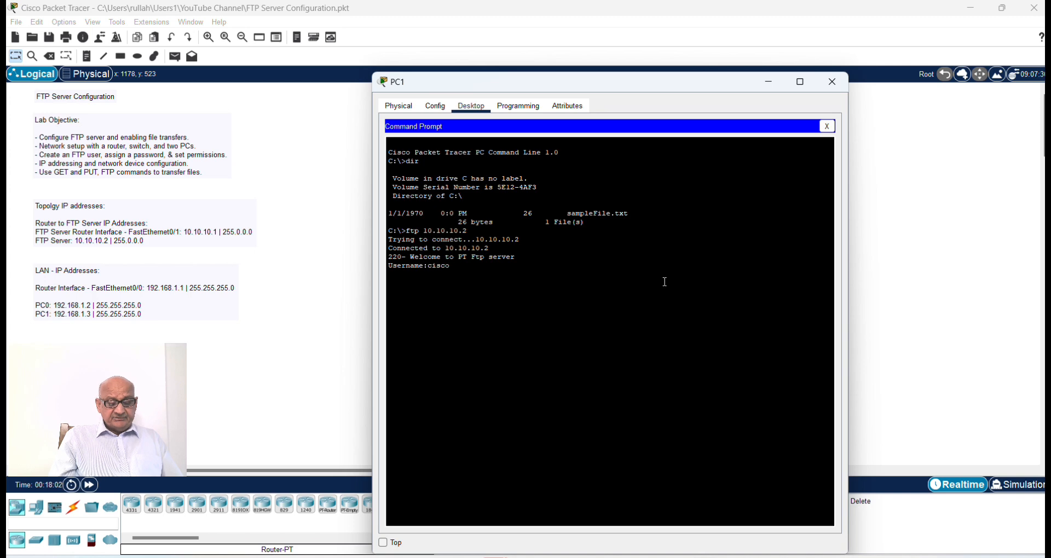
type("1")
key("Return")
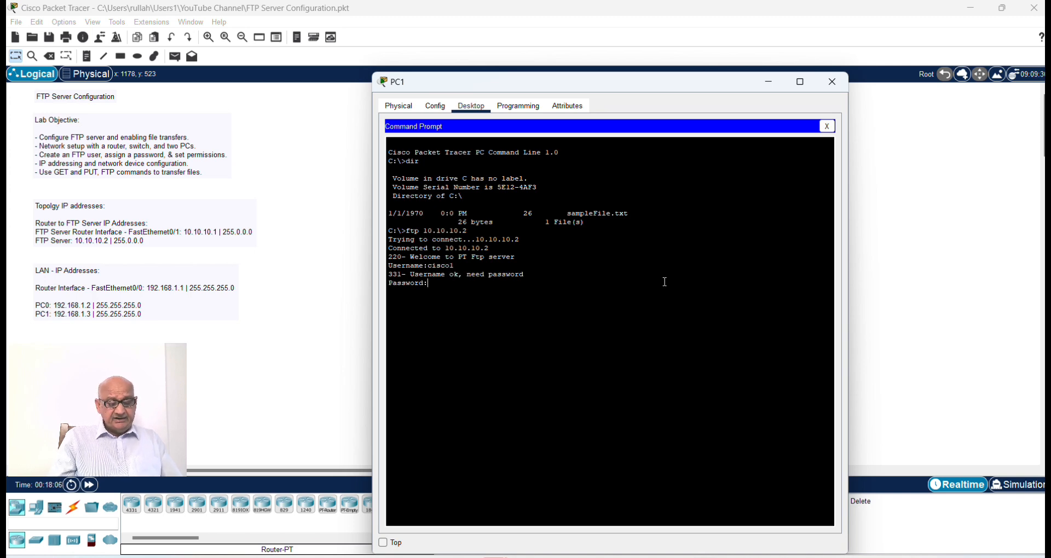
key("Return")
key("Return")
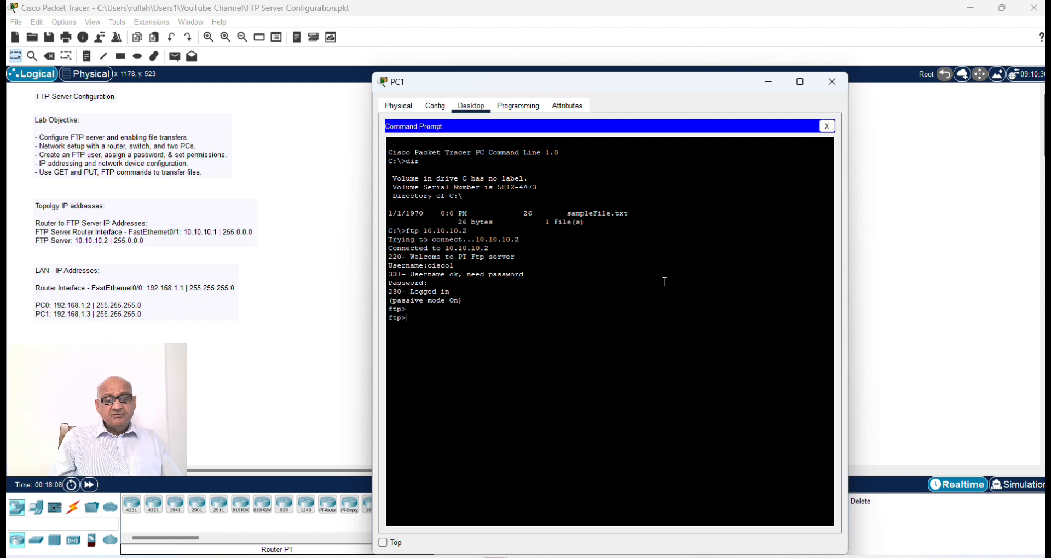
key("Return")
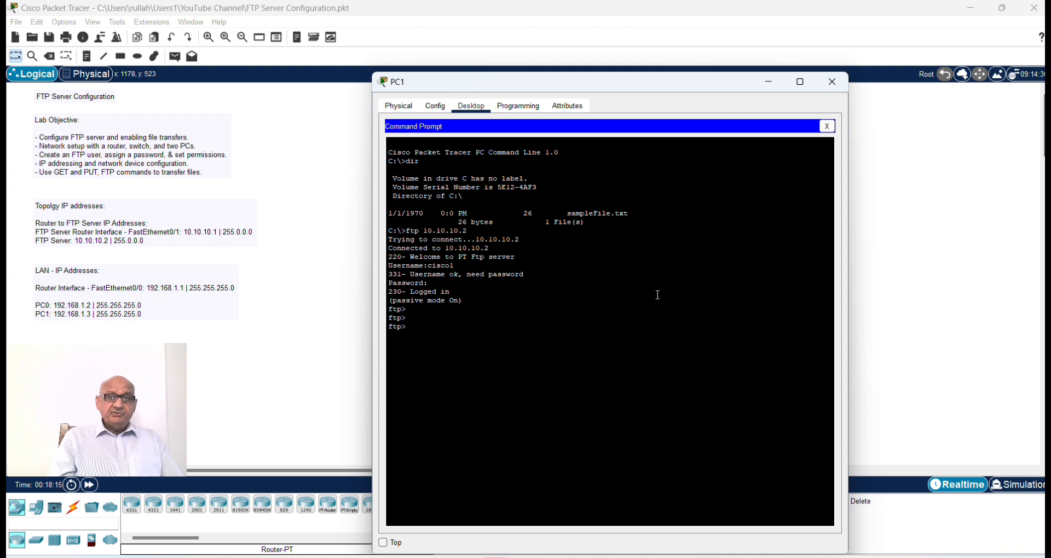
Step: Download test1.txt from the FTP server to PC1 with get test1.txt
type("get")
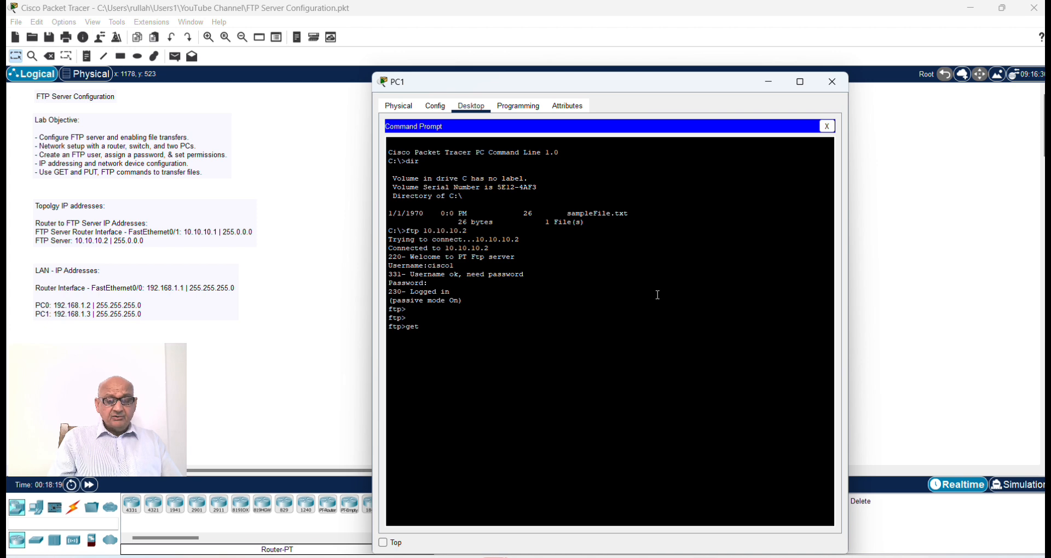
type("te")
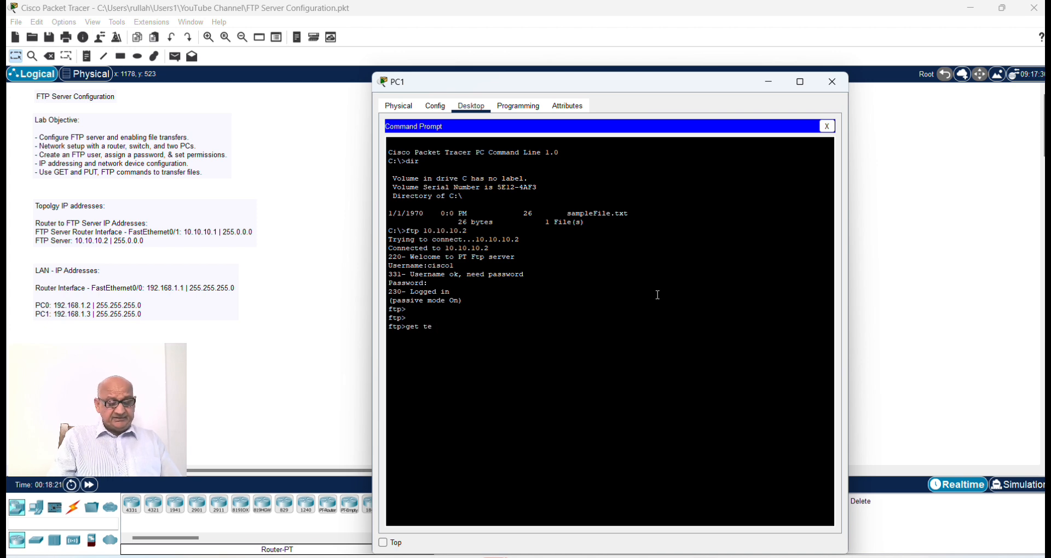
type("st1.txt")
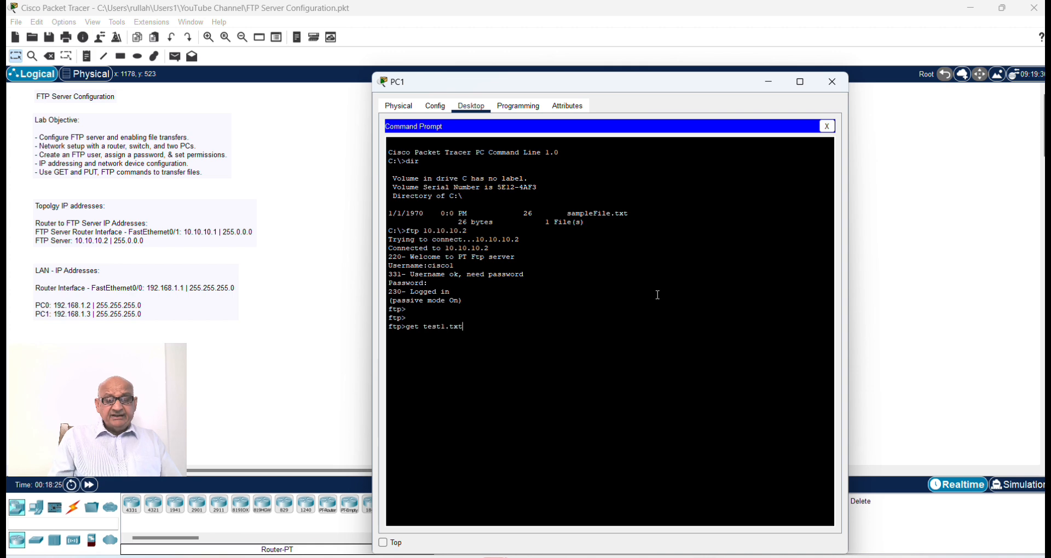
type("1.txt")
key("Return")
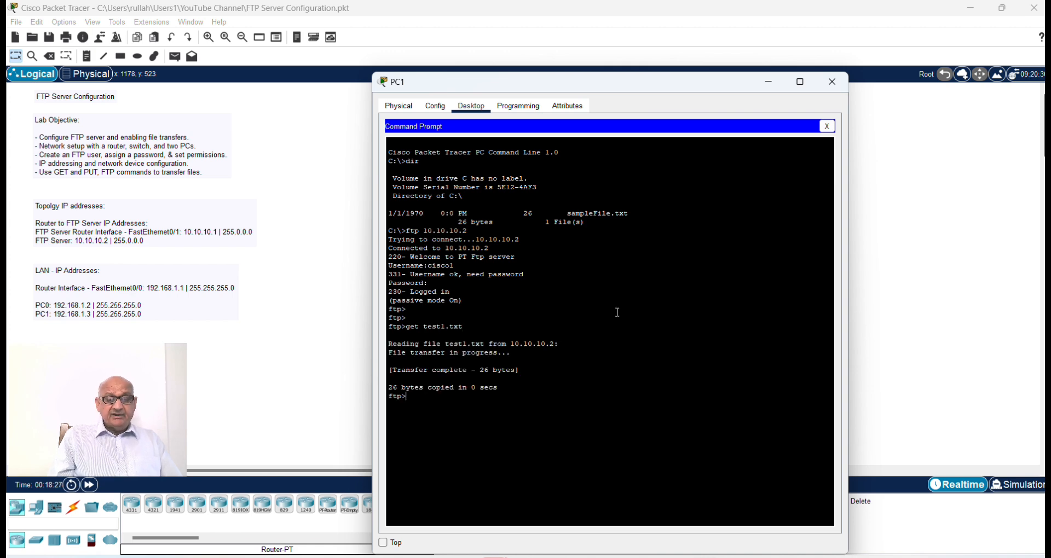
left_click_drag(511, 354, 510, 392)
left_click(433, 402)
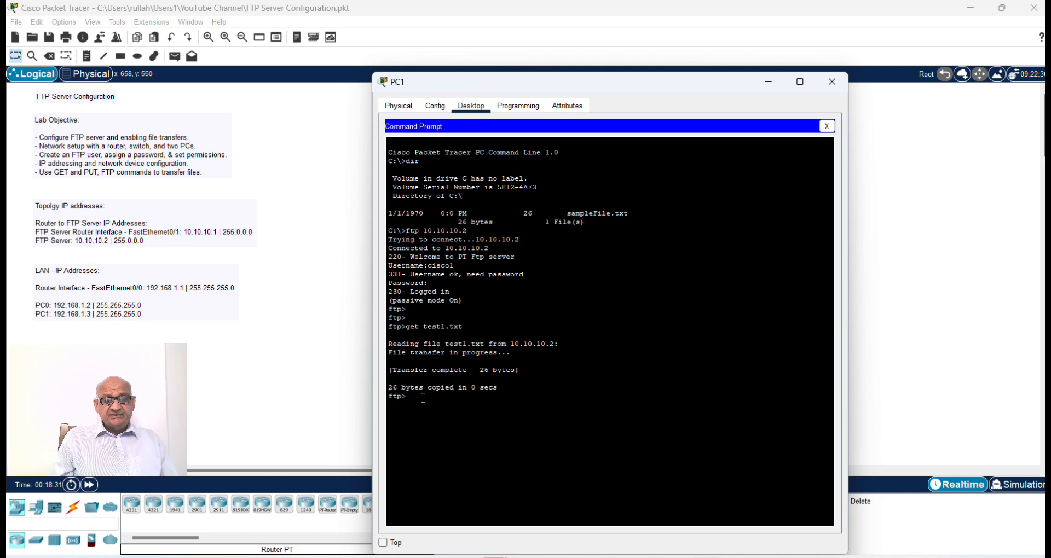
Step: End PC1's FTP session with quit and return to the C: prompt
type("qu")
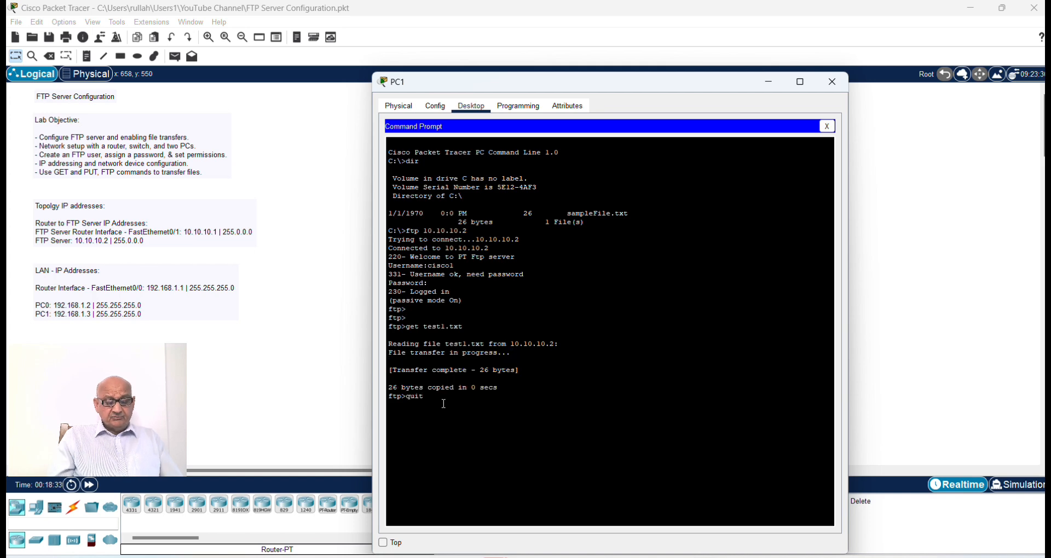
type("it")
key("Return")
Step: List PC1's C: directory with dir, check for the test1.txt entry, and close the PC1 window
key("Return")
type("dir")
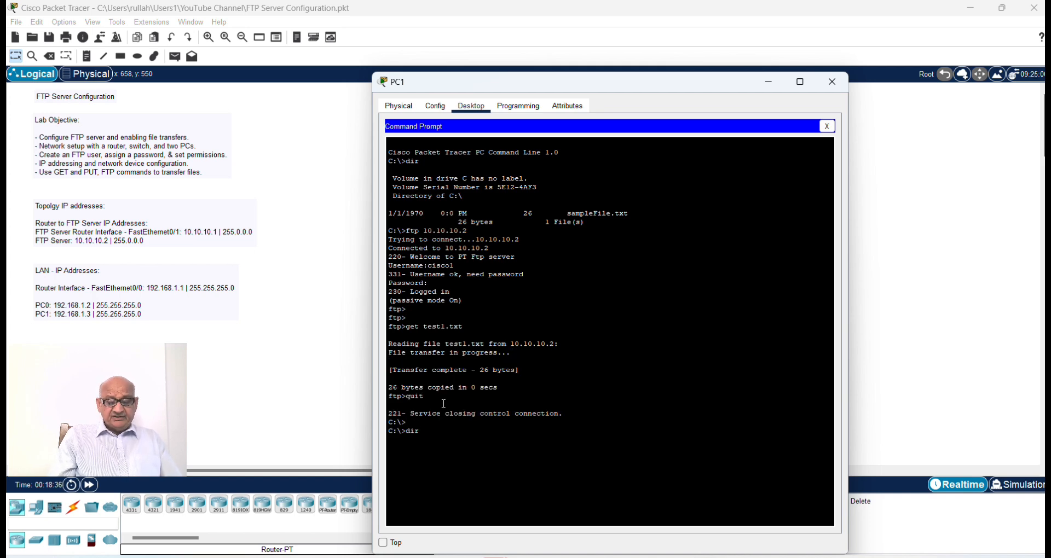
key("Return")
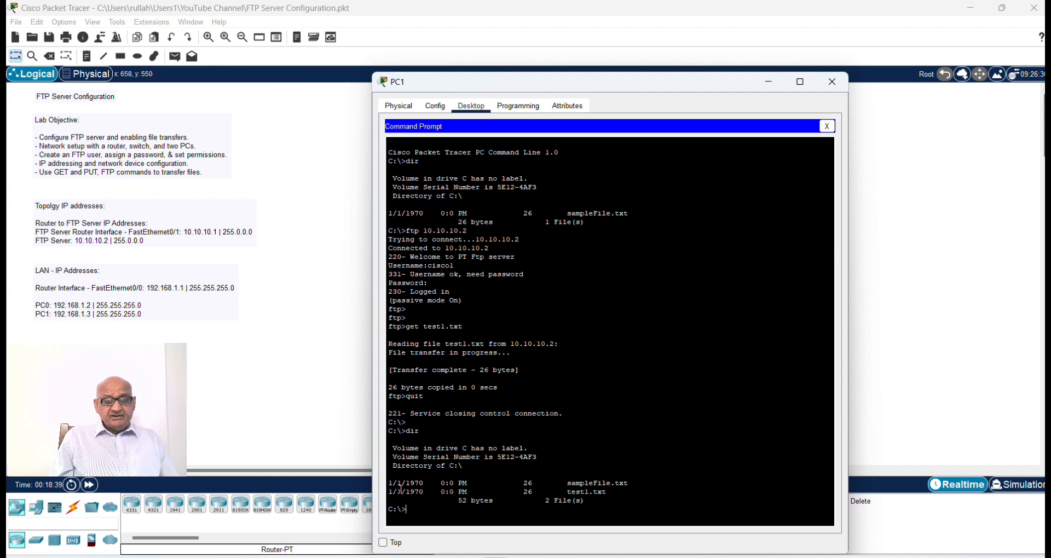
left_click_drag(397, 490, 615, 492)
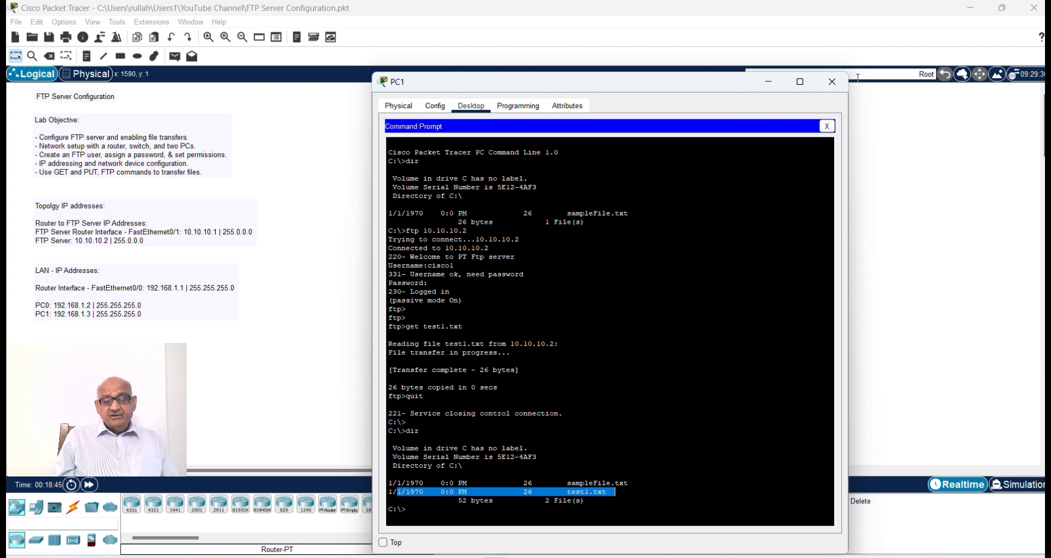
left_click(832, 82)
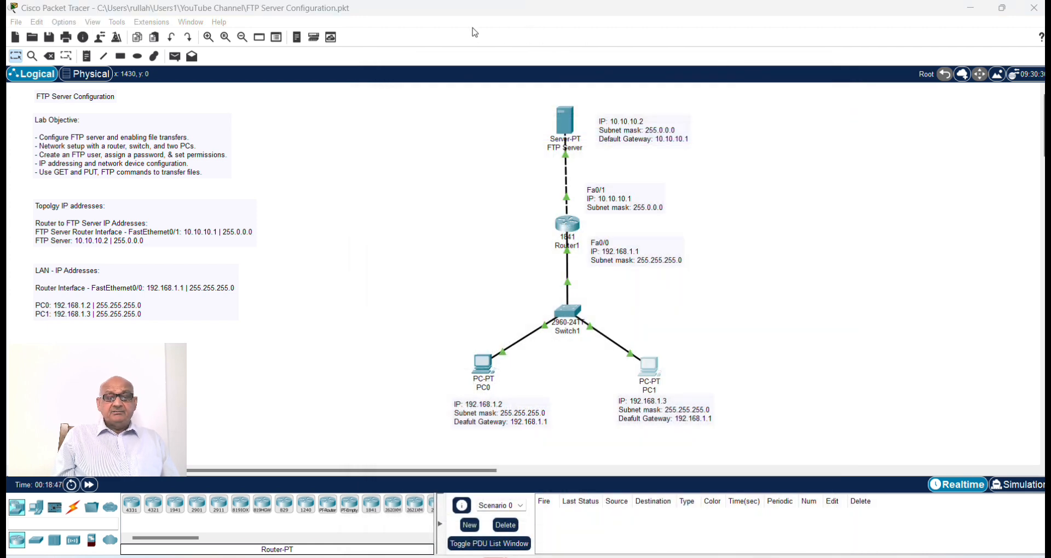